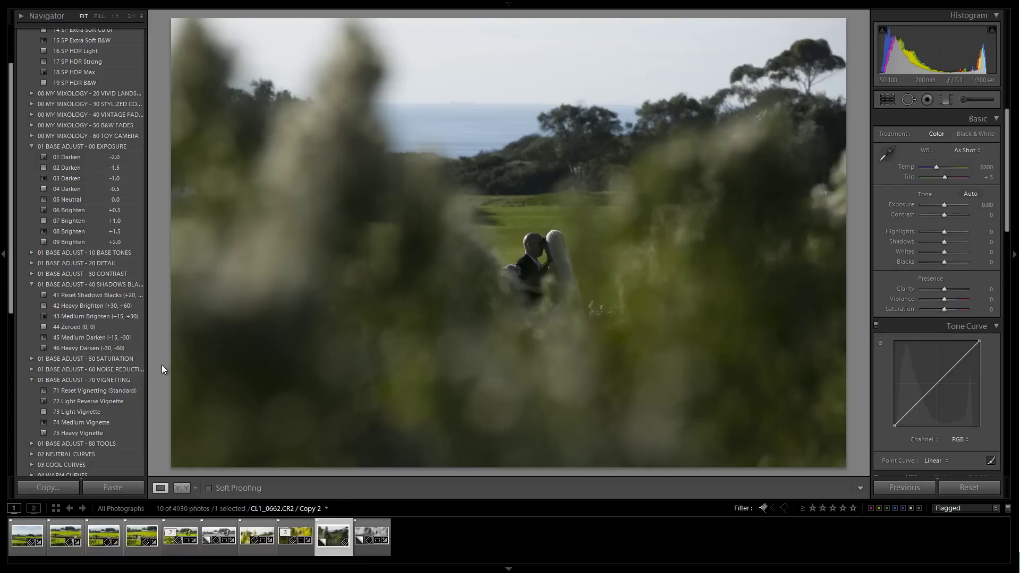
Step: Start cropping the photo with a custom aspect ratio of 2 x 1
{"action": "key", "text": "r"}
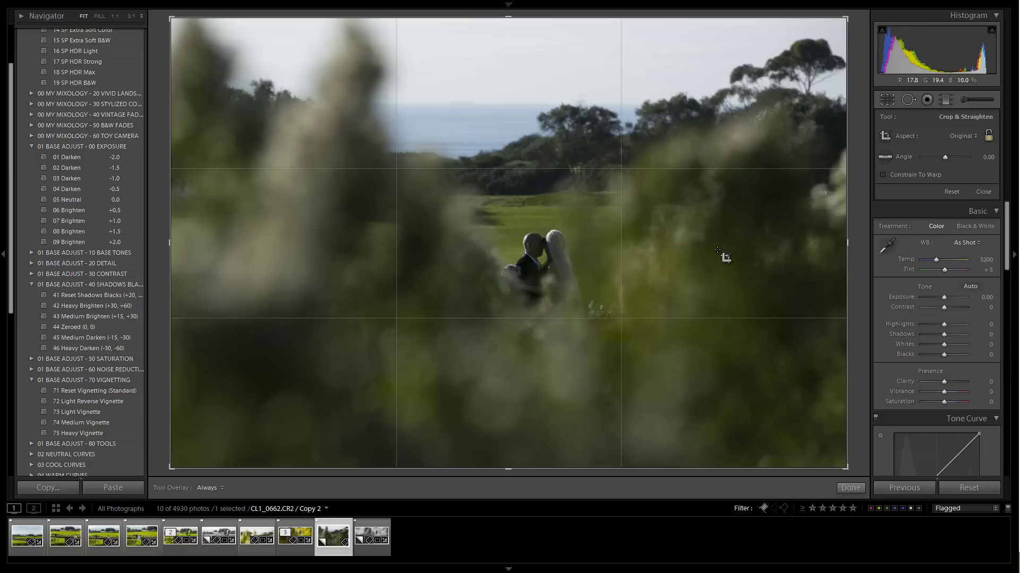
{"action": "left_click", "coordinate": [962, 136]}
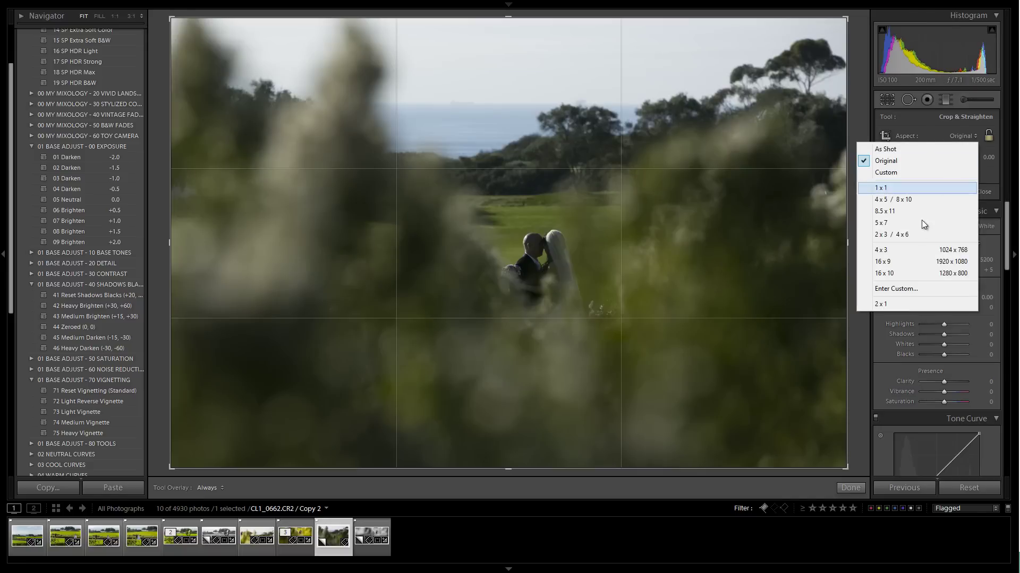
{"action": "left_click", "coordinate": [904, 288]}
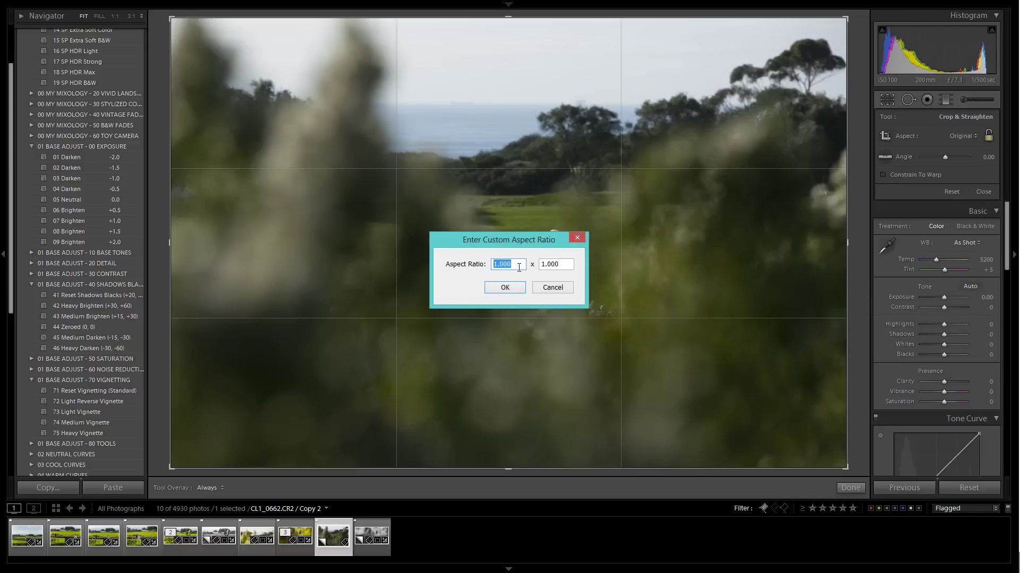
{"action": "left_click", "coordinate": [505, 288]}
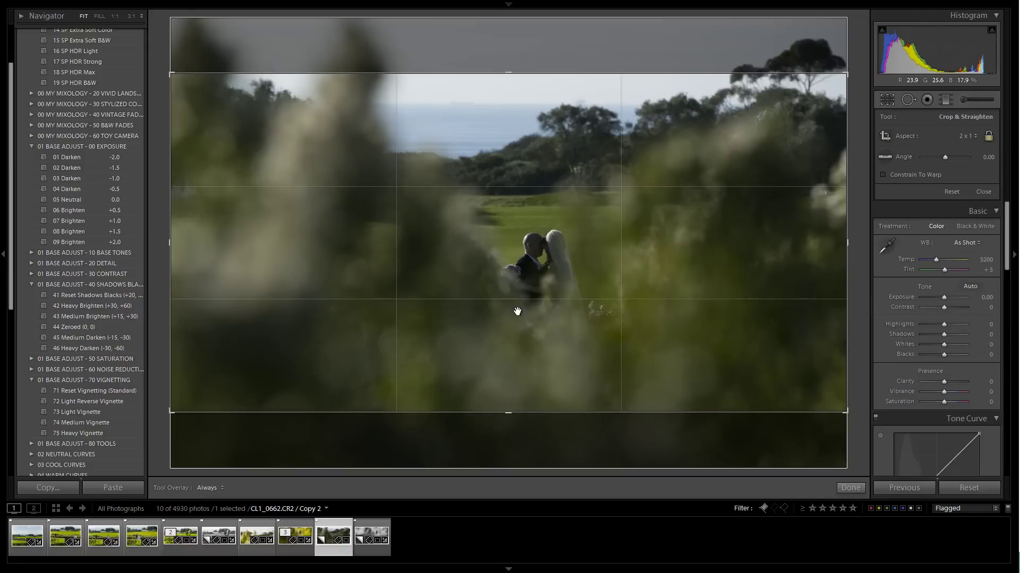
Step: Reposition and shrink the crop so the couple sits near the upper-right third intersection, and apply it
{"action": "left_click_drag", "start_coordinate": [618, 336], "coordinate": [628, 273]}
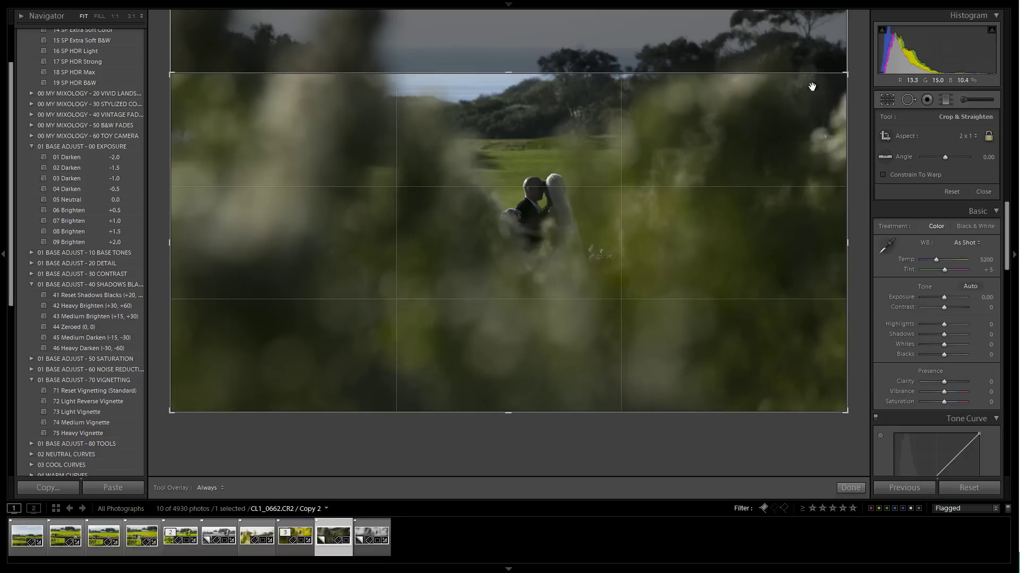
{"action": "key", "text": "shift"}
{"action": "left_click_drag", "start_coordinate": [845, 74], "coordinate": [788, 98]}
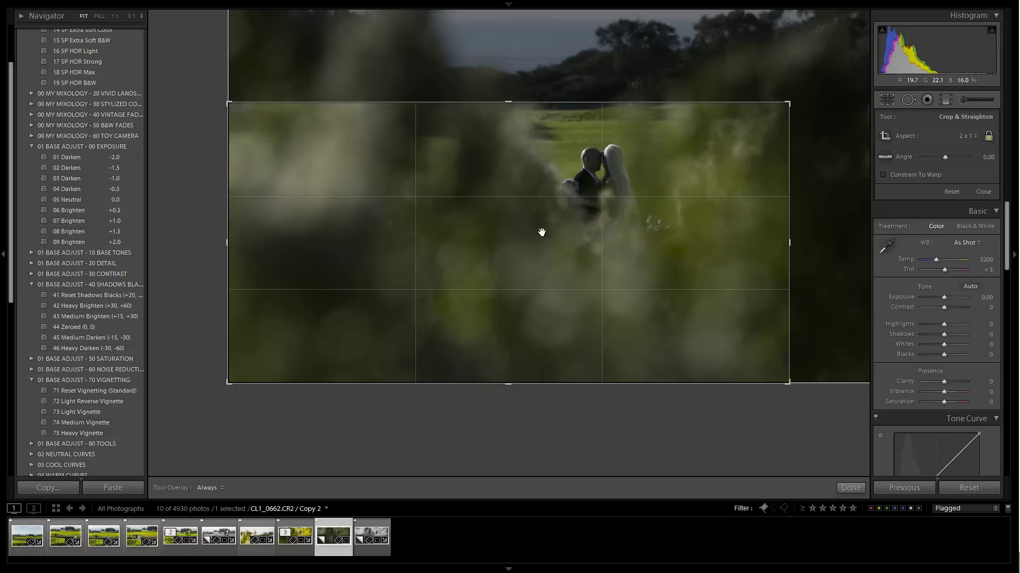
{"action": "key", "text": "Return"}
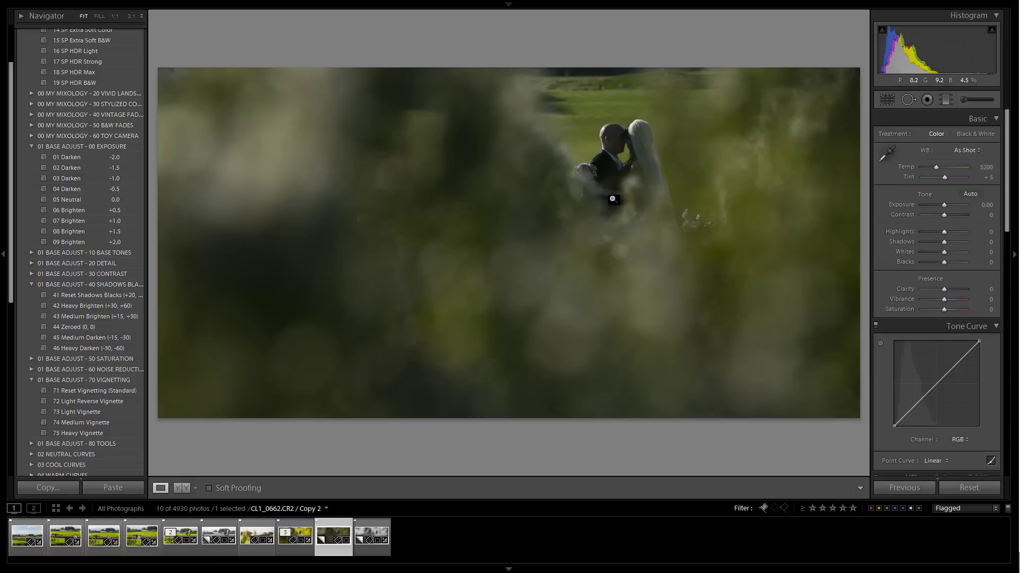
Step: Collapse the exposure and shadows/blacks preset groups and apply the 16 SP HDR Light preset to the photo
{"action": "scroll", "coordinate": [113, 236], "scroll_direction": "up", "scroll_amount": 3}
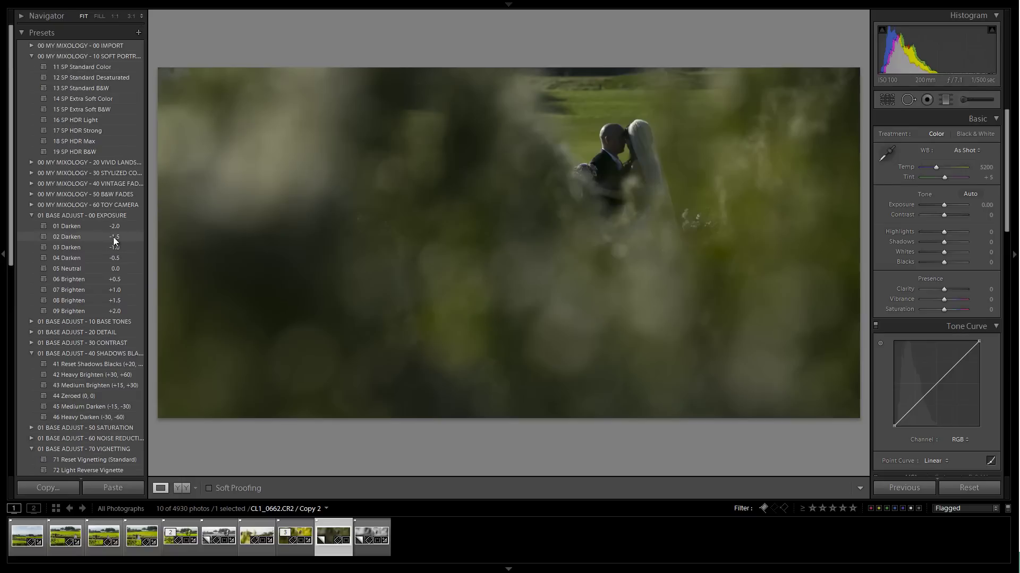
{"action": "left_click", "coordinate": [33, 214]}
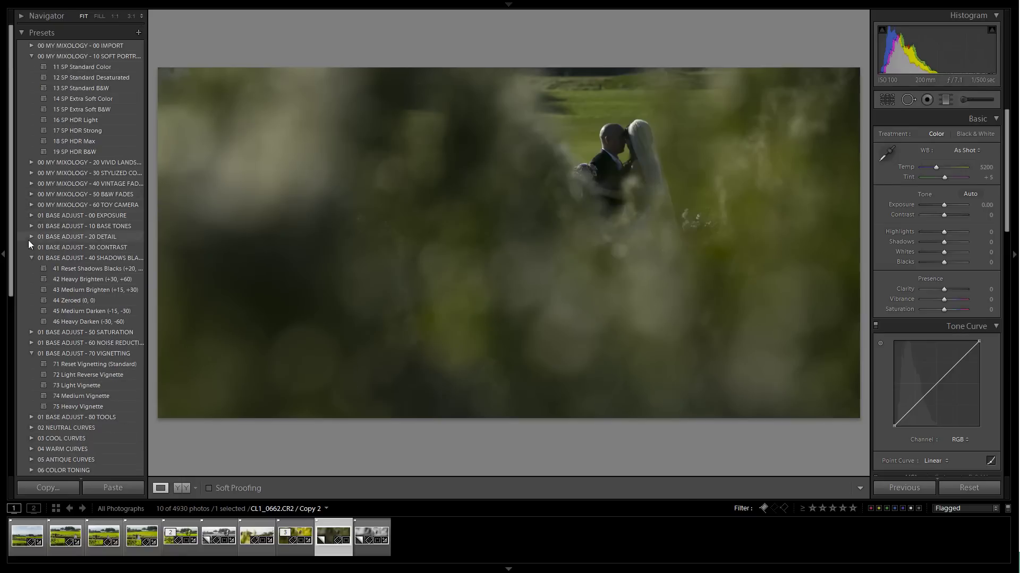
{"action": "left_click", "coordinate": [31, 257]}
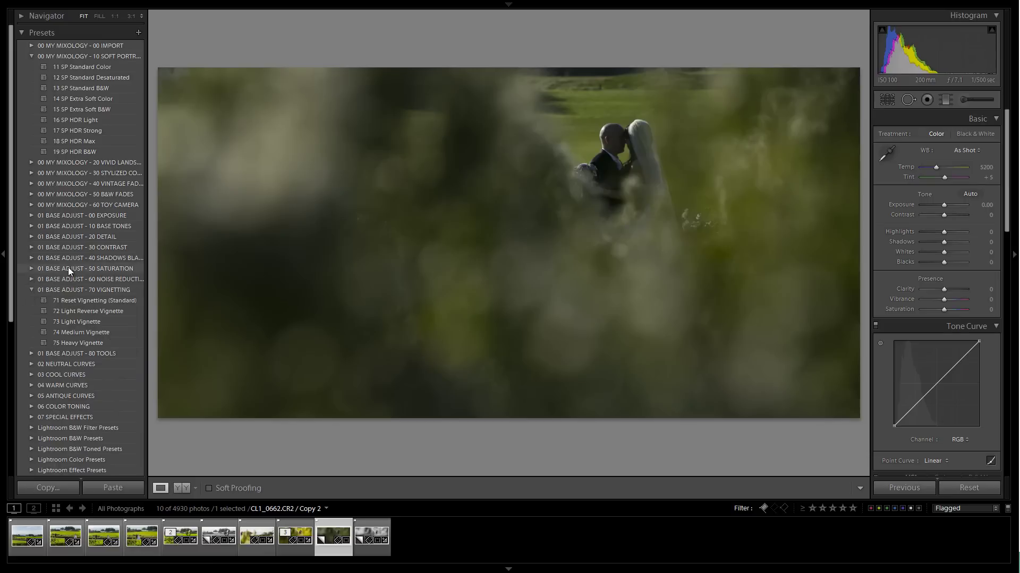
{"action": "left_click", "coordinate": [80, 123]}
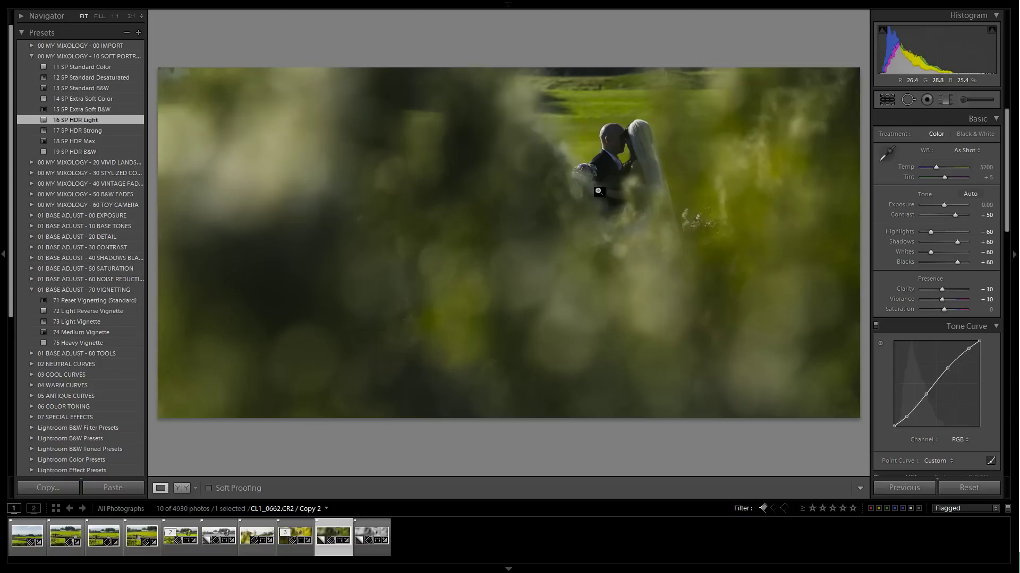
Step: Warm the white balance to a temperature of 6800 and a tint of +35
{"action": "left_click", "coordinate": [948, 177]}
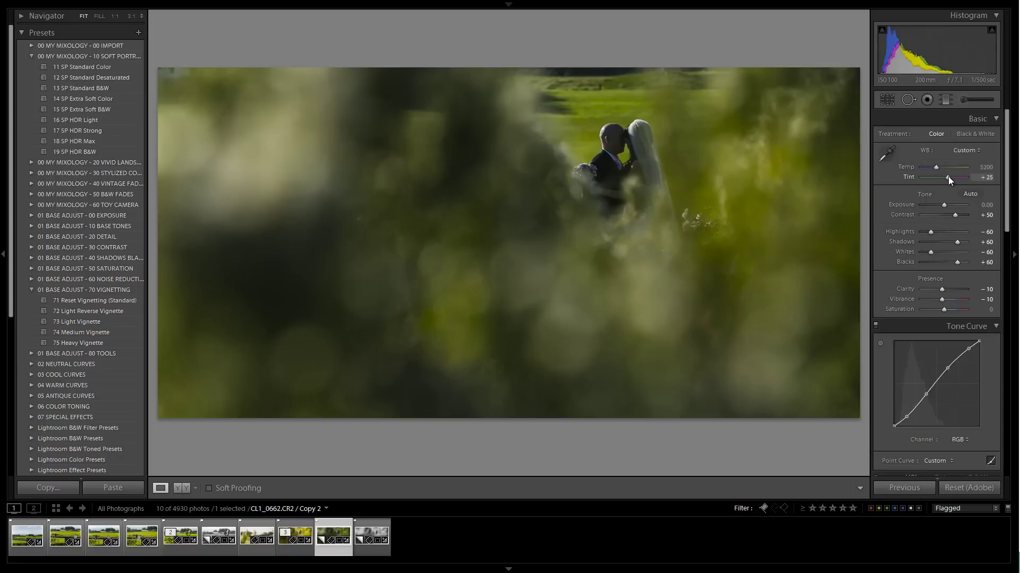
{"action": "left_click", "coordinate": [948, 177]}
{"action": "key", "text": "Up"}
{"action": "key", "text": "Up"}
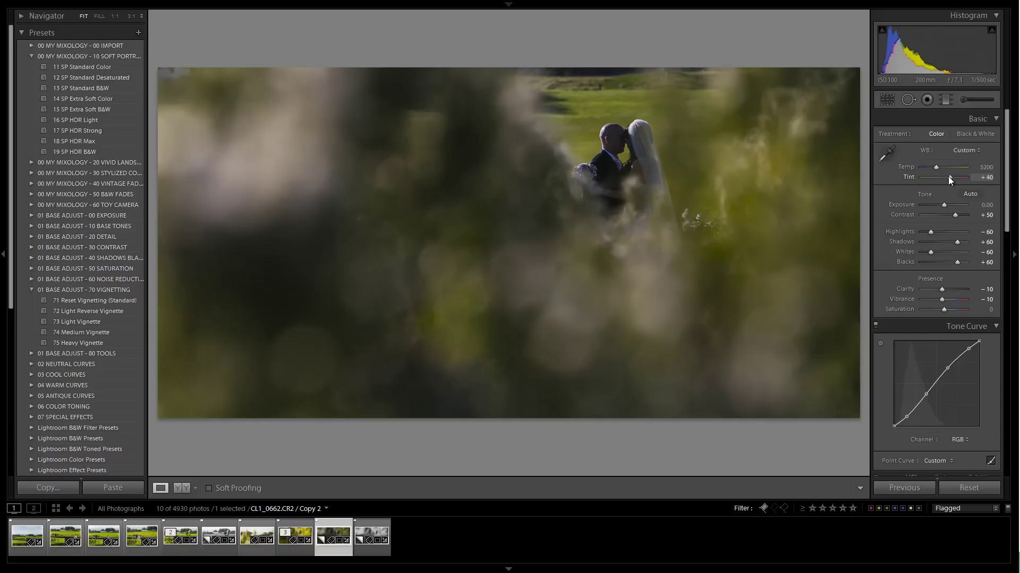
{"action": "key", "text": "shift"}
{"action": "key", "text": "shift+Up"}
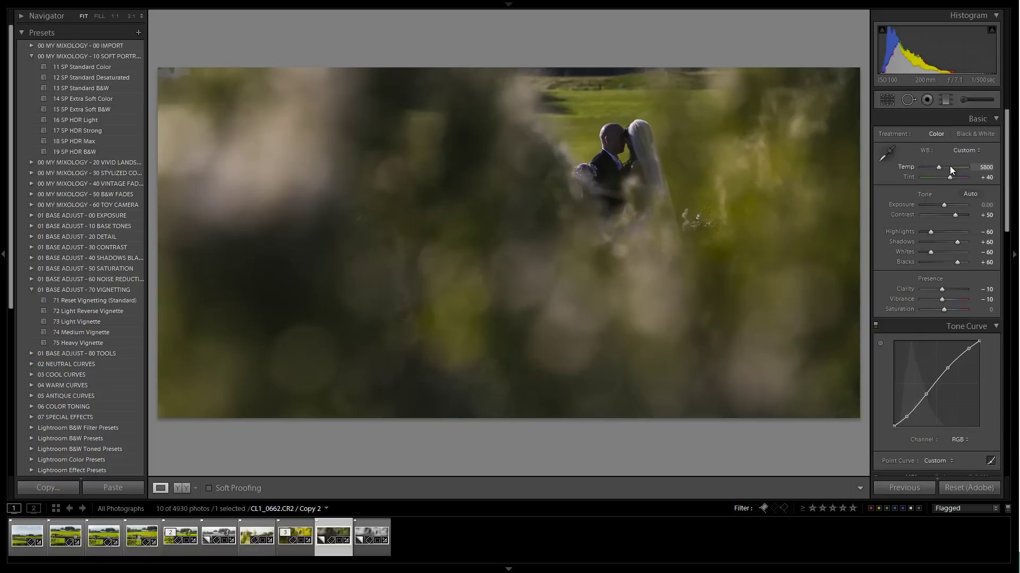
{"action": "key", "text": "shift+Up"}
{"action": "key", "text": "shift+Up"}
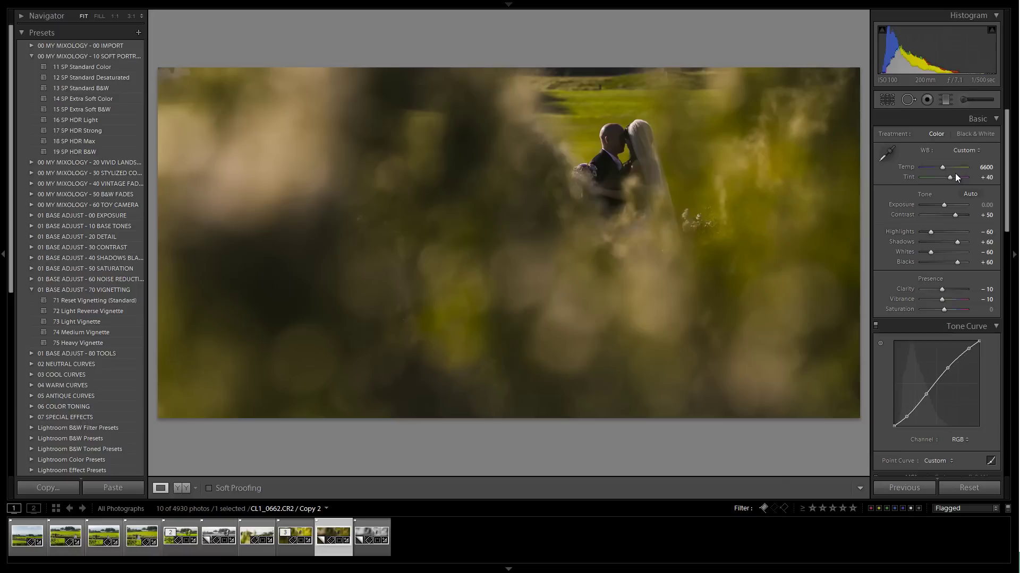
{"action": "scroll", "coordinate": [955, 171], "scroll_direction": "up", "scroll_amount": 2}
{"action": "scroll", "coordinate": [954, 171], "scroll_direction": "up", "scroll_amount": 1}
{"action": "scroll", "coordinate": [954, 171], "scroll_direction": "down", "scroll_amount": 1}
{"action": "scroll", "coordinate": [949, 177], "scroll_direction": "down", "scroll_amount": 1}
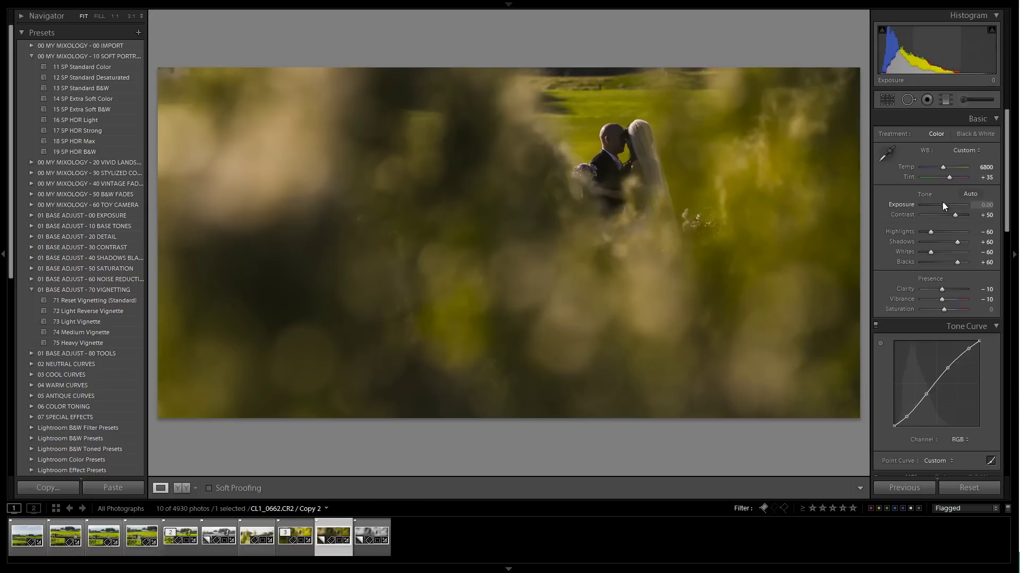
Step: Raise the photo's exposure to +0.30
{"action": "scroll", "coordinate": [943, 205], "scroll_direction": "up", "scroll_amount": 2}
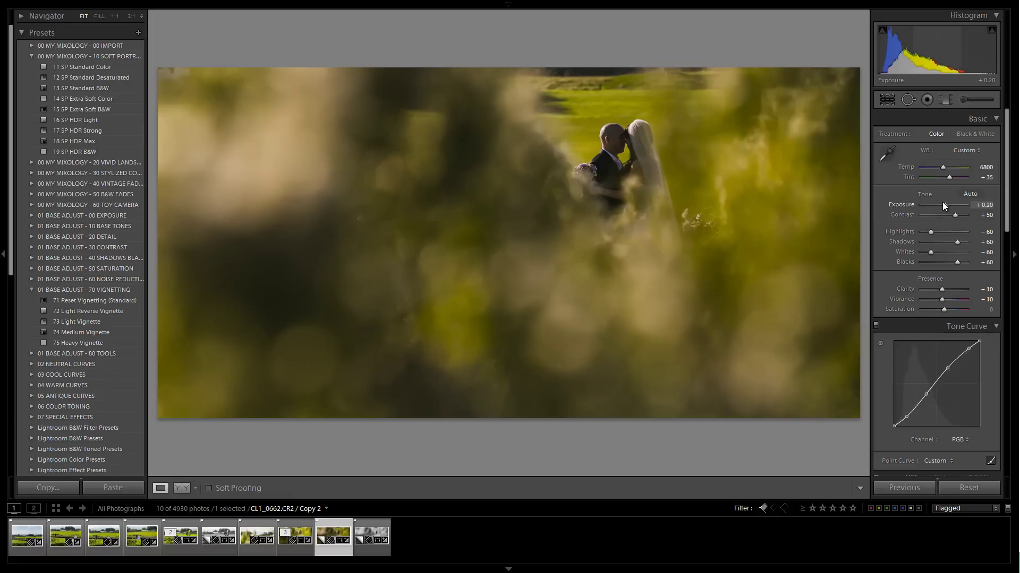
{"action": "scroll", "coordinate": [943, 203], "scroll_direction": "up", "scroll_amount": 1}
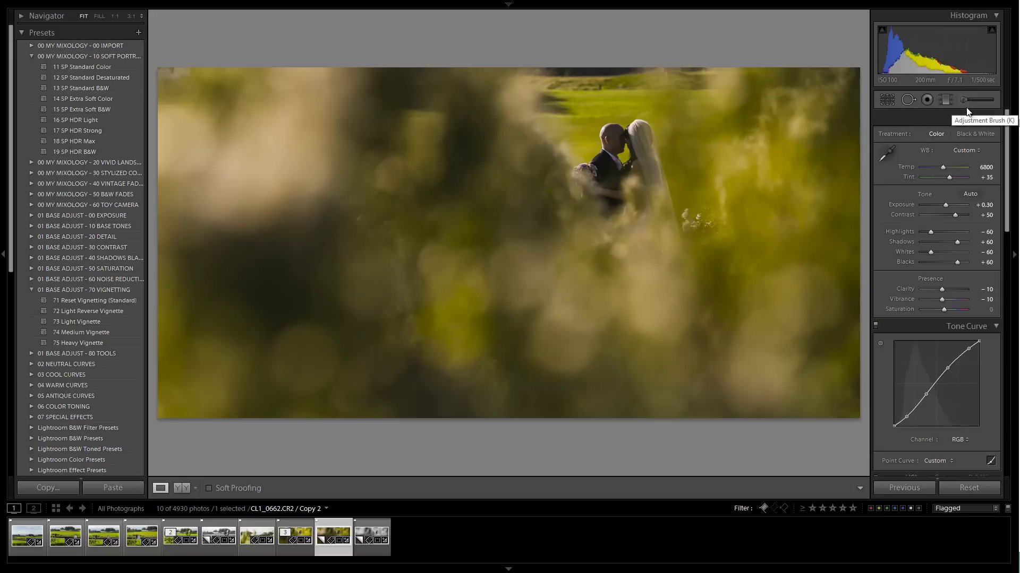
Step: Set the manual lens vignetting amount to -30 and its midpoint to 10
{"action": "scroll", "coordinate": [962, 160], "scroll_direction": "down", "scroll_amount": 10}
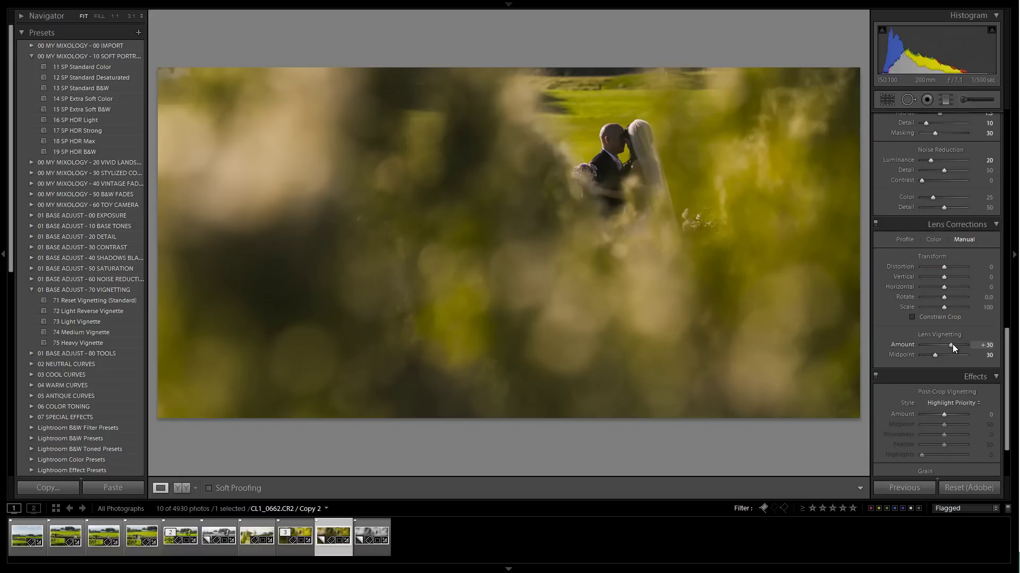
{"action": "key", "text": "shift+Down"}
{"action": "key", "text": "shift+Down"}
{"action": "key", "text": "shift+Down"}
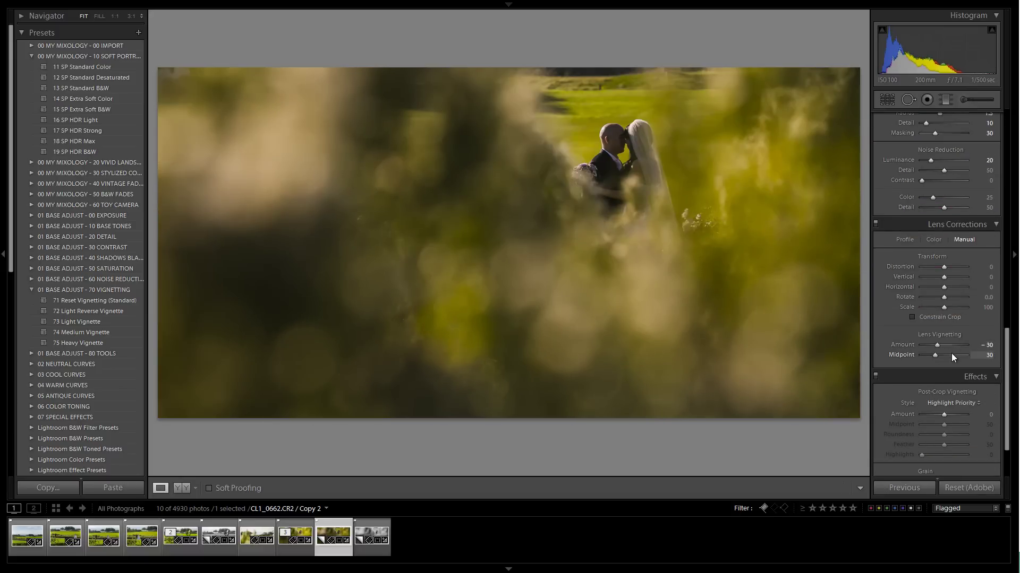
{"action": "key", "text": "shift+Down"}
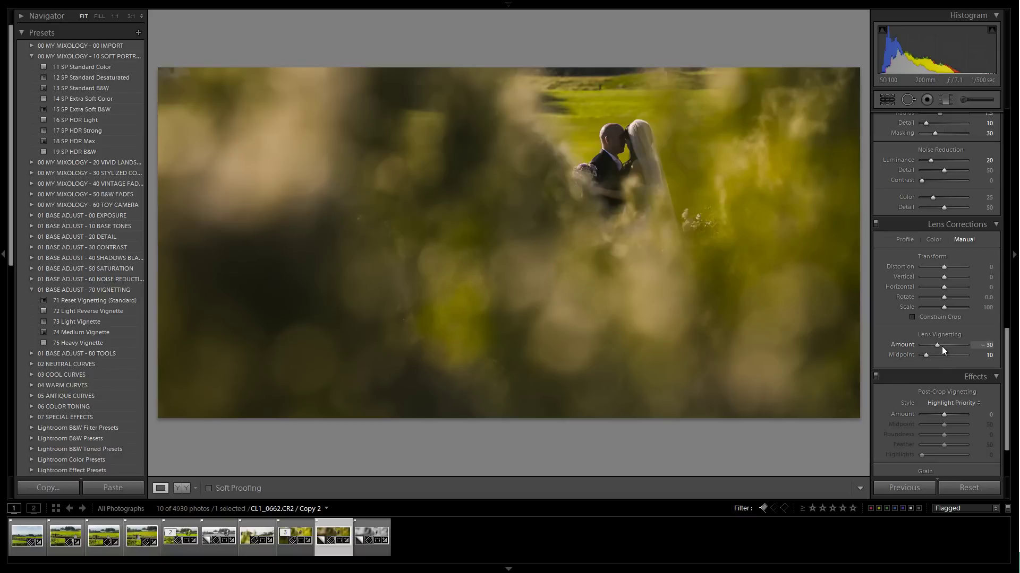
Step: Undo the lens vignetting amount and midpoint changes
{"action": "key", "text": "ctrl+z"}
{"action": "key", "text": "ctrl+z"}
{"action": "key", "text": "ctrl+z"}
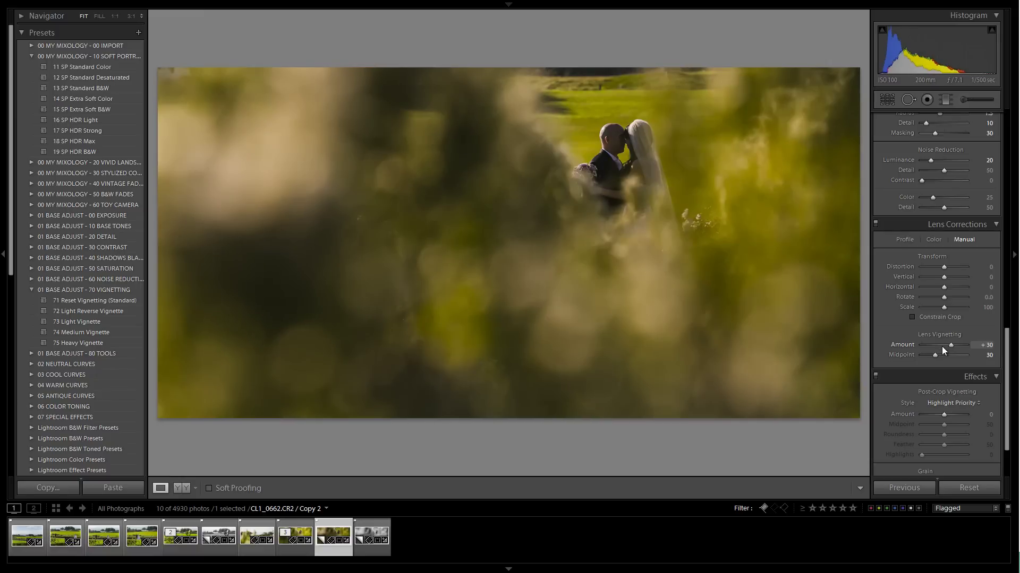
Step: Try a lens vignetting amount of -38 and return the amount to +30
{"action": "scroll", "coordinate": [942, 346], "scroll_direction": "up", "scroll_amount": 10}
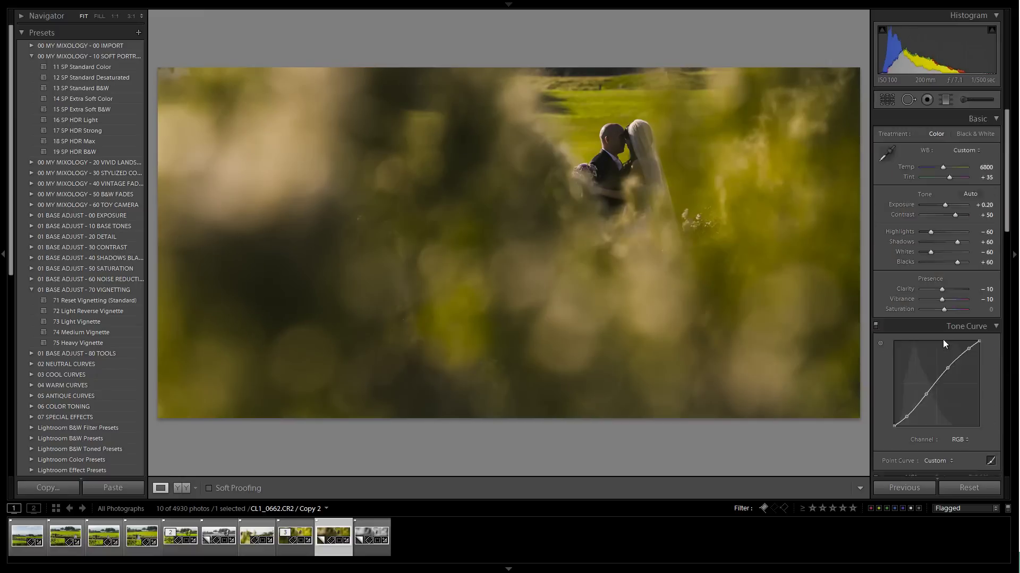
{"action": "scroll", "coordinate": [942, 339], "scroll_direction": "up", "scroll_amount": 3}
{"action": "scroll", "coordinate": [967, 203], "scroll_direction": "down", "scroll_amount": 13}
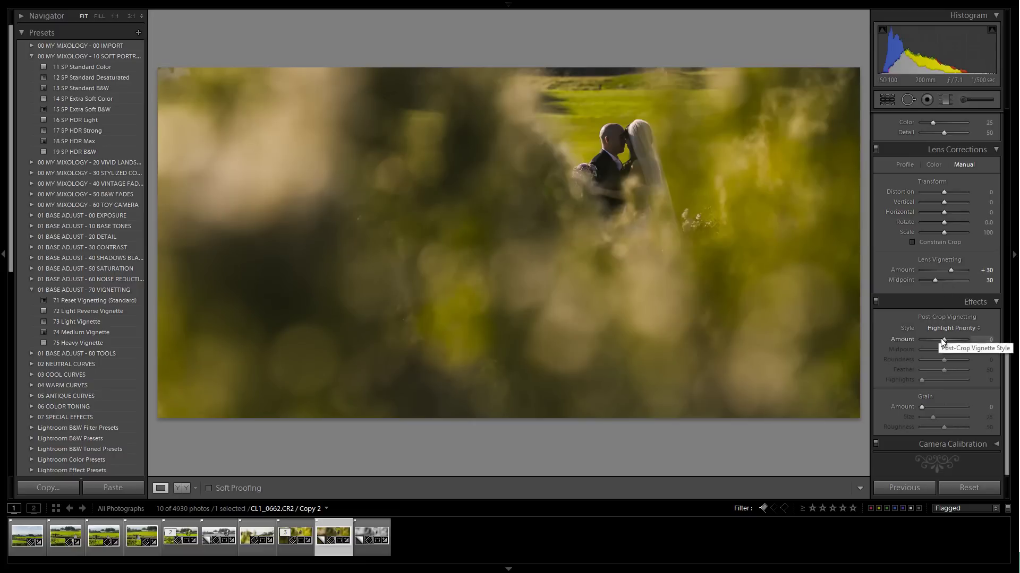
{"action": "mouse_move", "coordinate": [936, 268]}
{"action": "left_mouse_down"}
{"action": "mouse_move", "coordinate": [910, 262]}
{"action": "mouse_move", "coordinate": [941, 269]}
{"action": "mouse_move", "coordinate": [924, 268]}
{"action": "left_mouse_up"}
{"action": "double_click", "coordinate": [935, 269]}
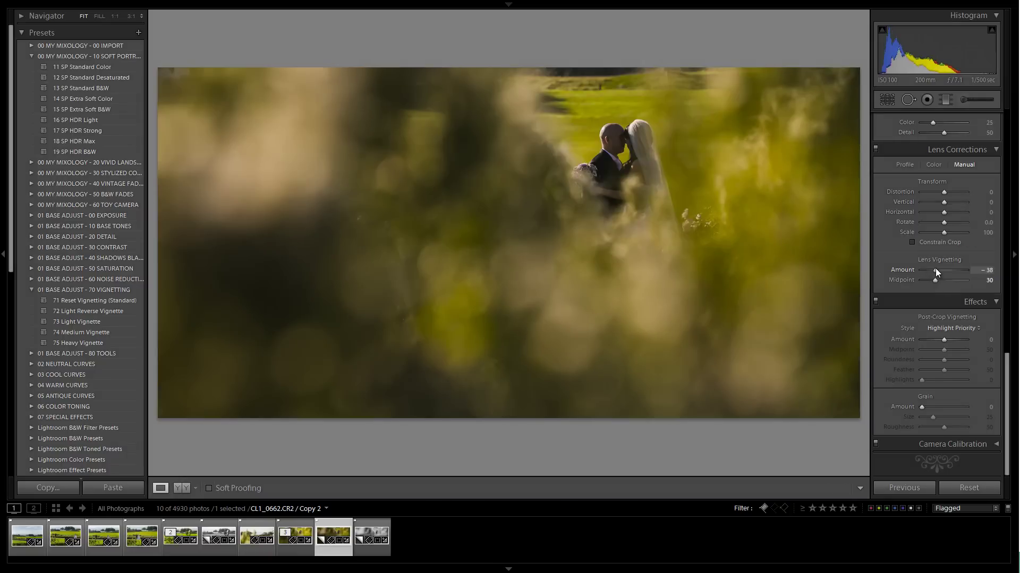
{"action": "key", "text": "Up"}
{"action": "key", "text": "Up"}
{"action": "key", "text": "Up"}
{"action": "key", "text": "Up"}
{"action": "key", "text": "Up"}
{"action": "key", "text": "Up"}
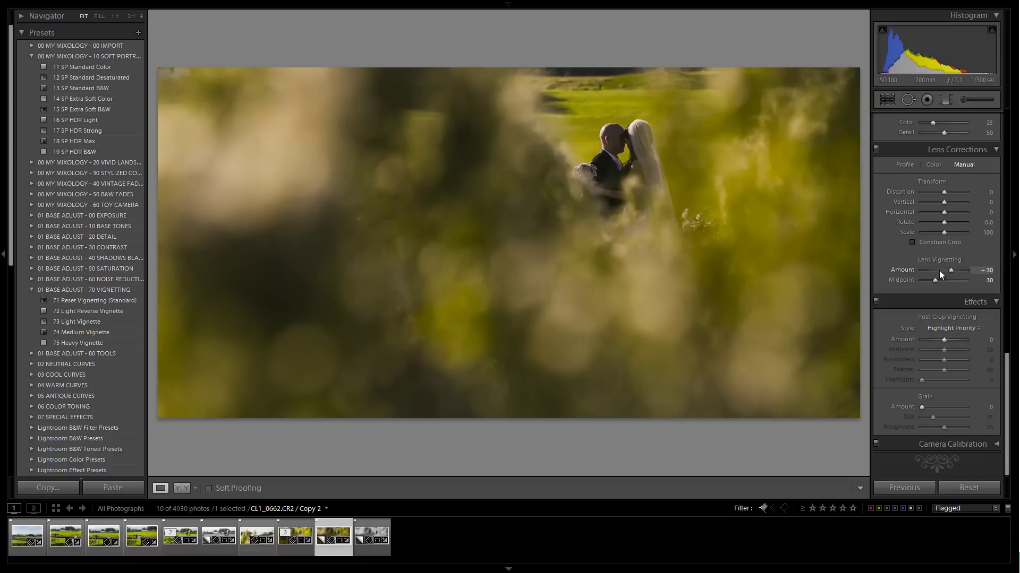
Step: Set the post-crop vignetting amount to -20
{"action": "key", "text": "shift"}
{"action": "key", "text": "shift+Down"}
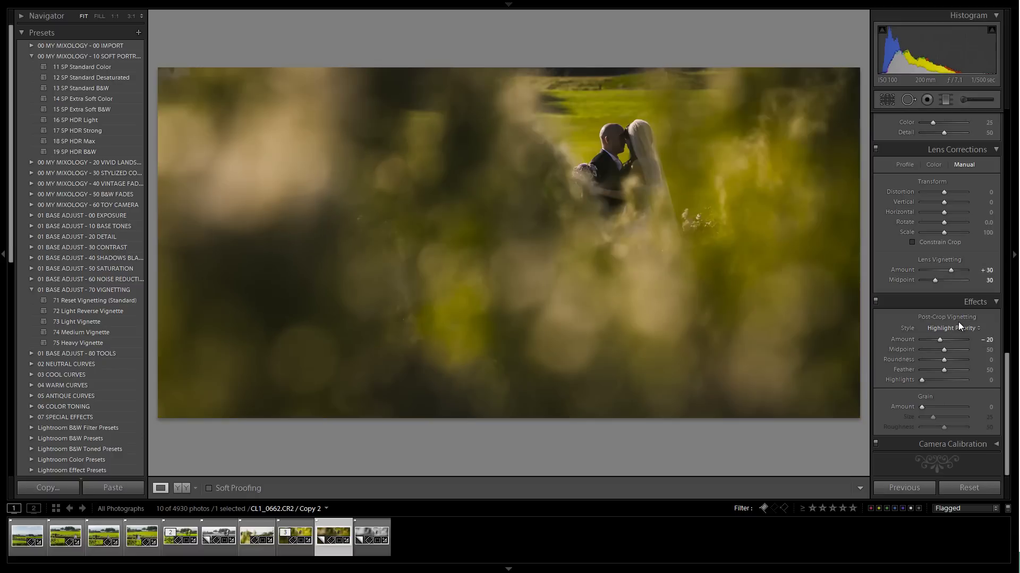
Step: Try the Color Priority style for the post-crop vignette and switch back to Highlight Priority
{"action": "left_click", "coordinate": [960, 327]}
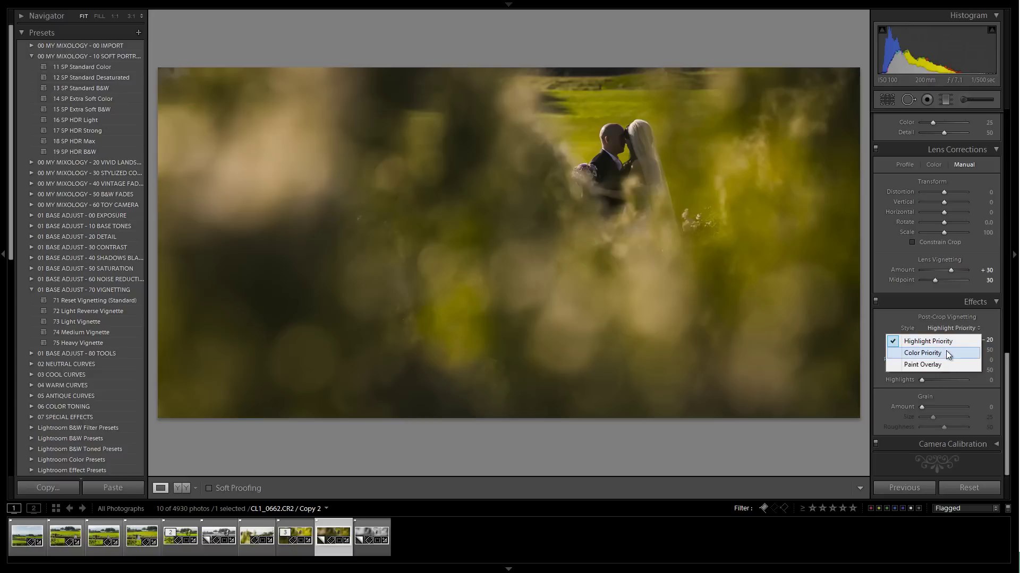
{"action": "left_click", "coordinate": [948, 354]}
{"action": "left_click", "coordinate": [952, 331]}
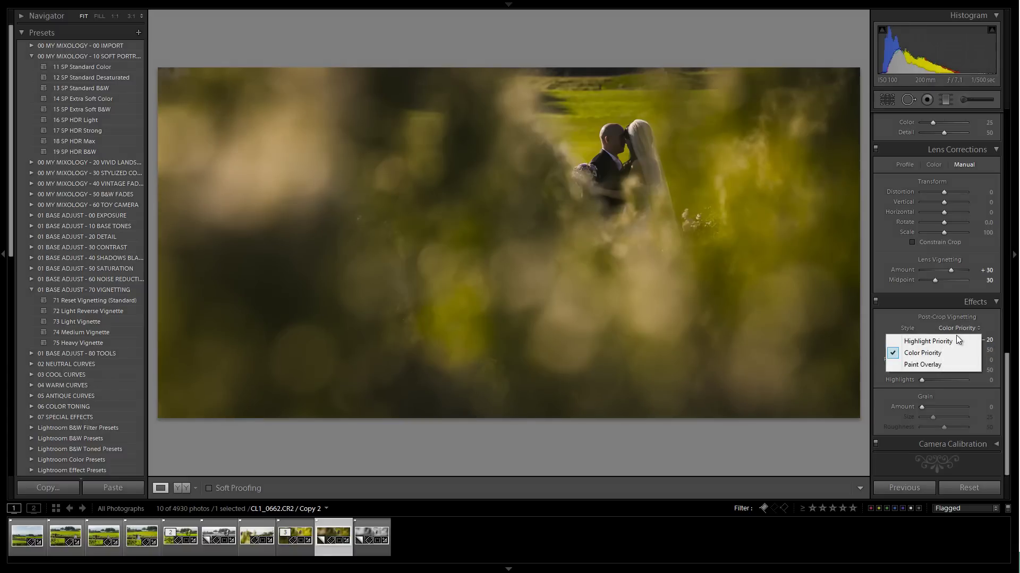
{"action": "left_click", "coordinate": [956, 341]}
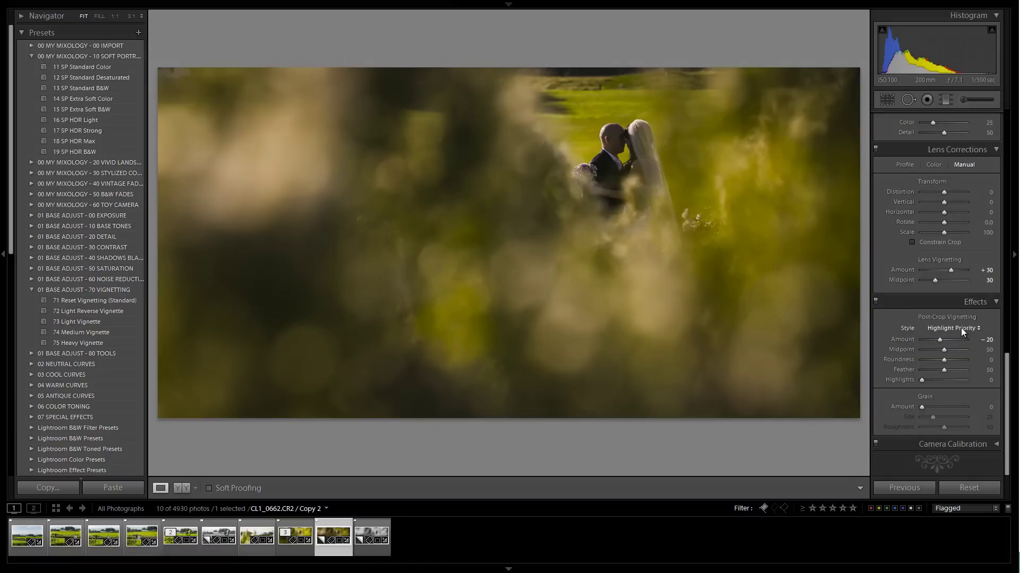
{"action": "key", "text": "shift"}
{"action": "left_click", "coordinate": [950, 326]}
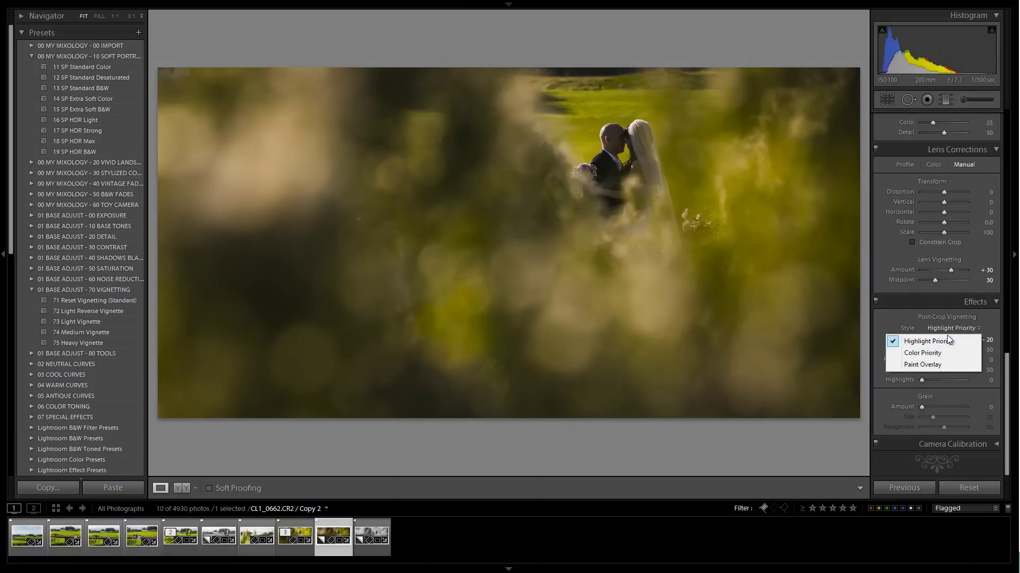
{"action": "left_click", "coordinate": [947, 337]}
Step: Strengthen the post-crop vignetting amount to -60 and ease it back to -30
{"action": "key", "text": "shift+Down"}
{"action": "key", "text": "shift+Down"}
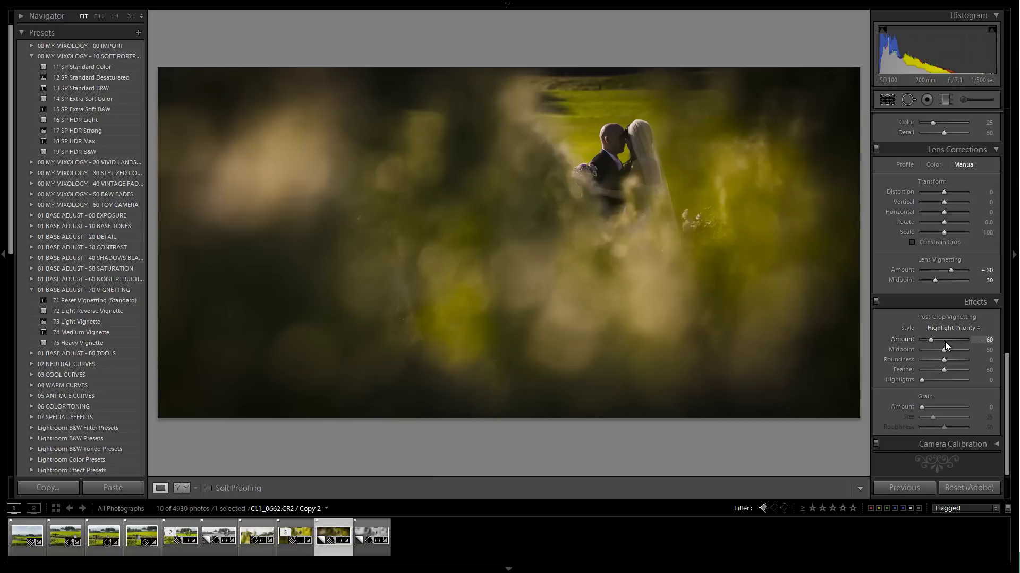
{"action": "key", "text": "shift+Up"}
{"action": "key", "text": "Up"}
{"action": "key", "text": "Up"}
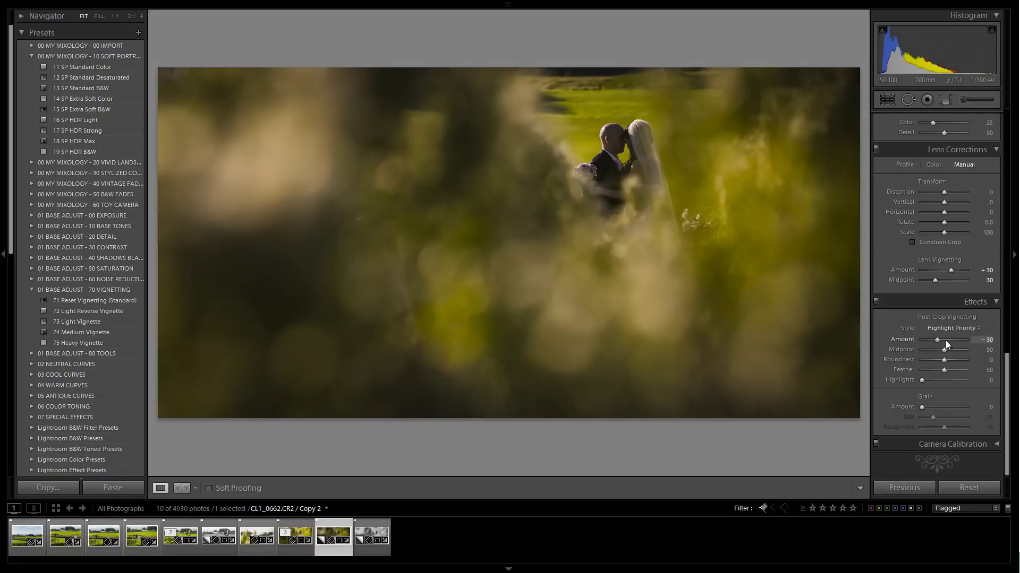
Step: Set the post-crop vignetting midpoint to 30 and the amount to -20
{"action": "key", "text": "shift+Down"}
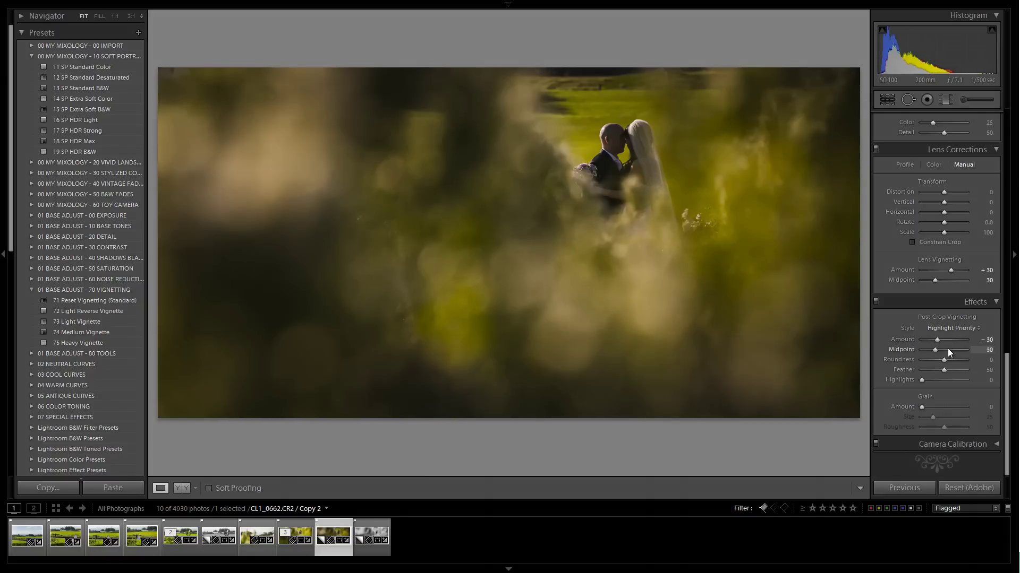
{"action": "key", "text": "Up"}
{"action": "key", "text": "Up"}
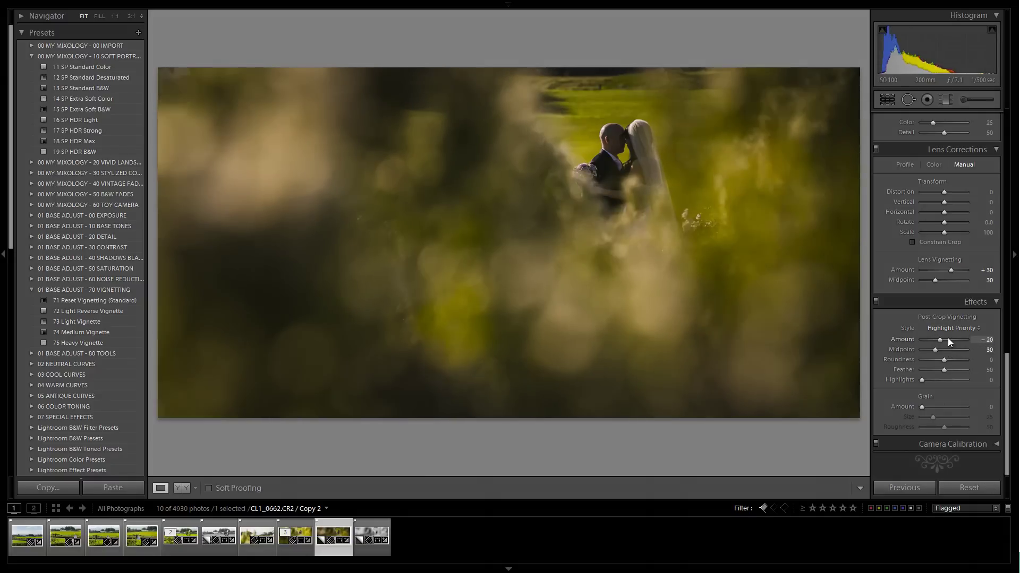
Step: Set the post-crop vignetting amount to -10 and its style to Color Priority
{"action": "key", "text": "Up"}
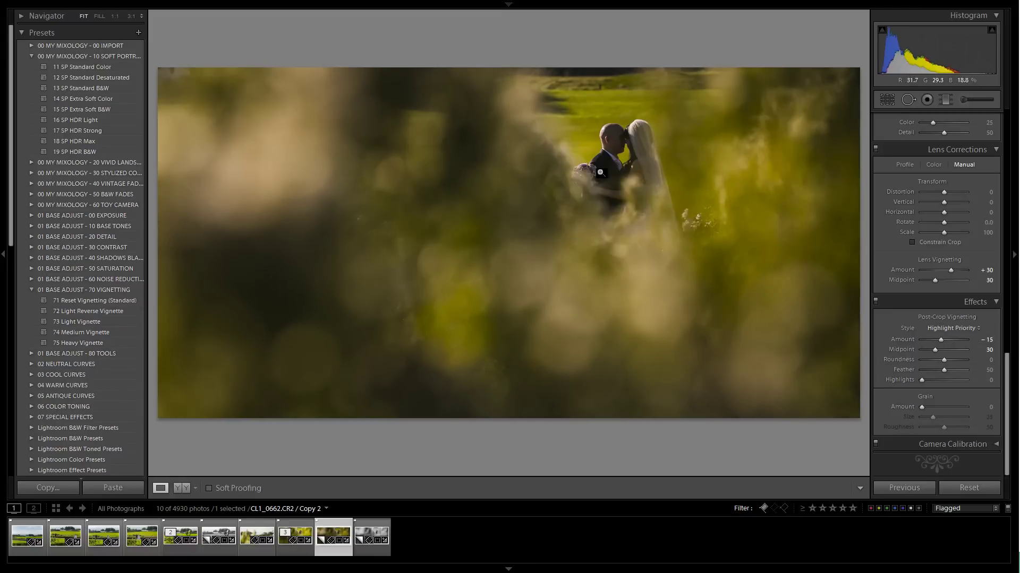
{"action": "key", "text": "Up"}
{"action": "left_click", "coordinate": [949, 327]}
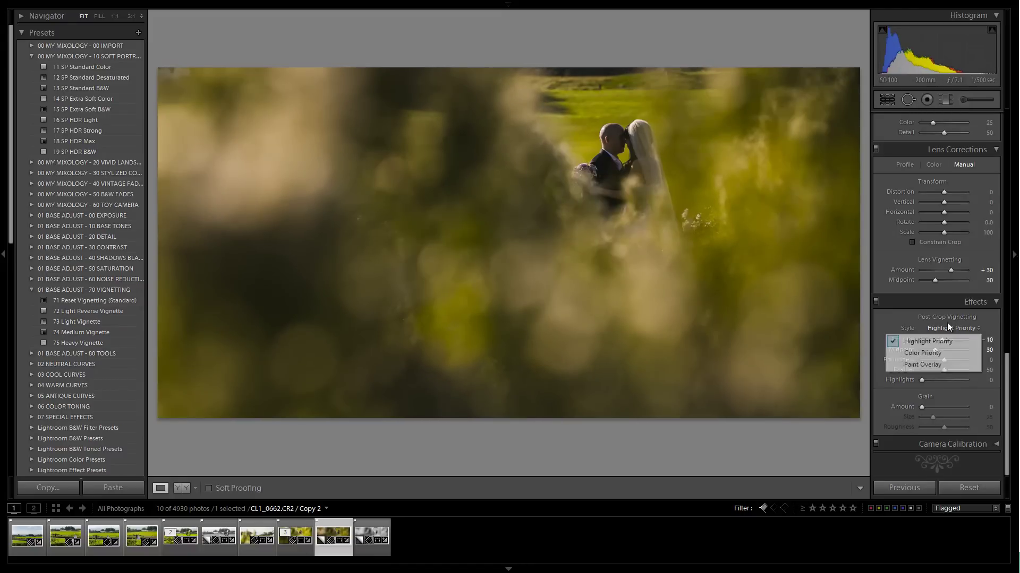
{"action": "left_click", "coordinate": [930, 354]}
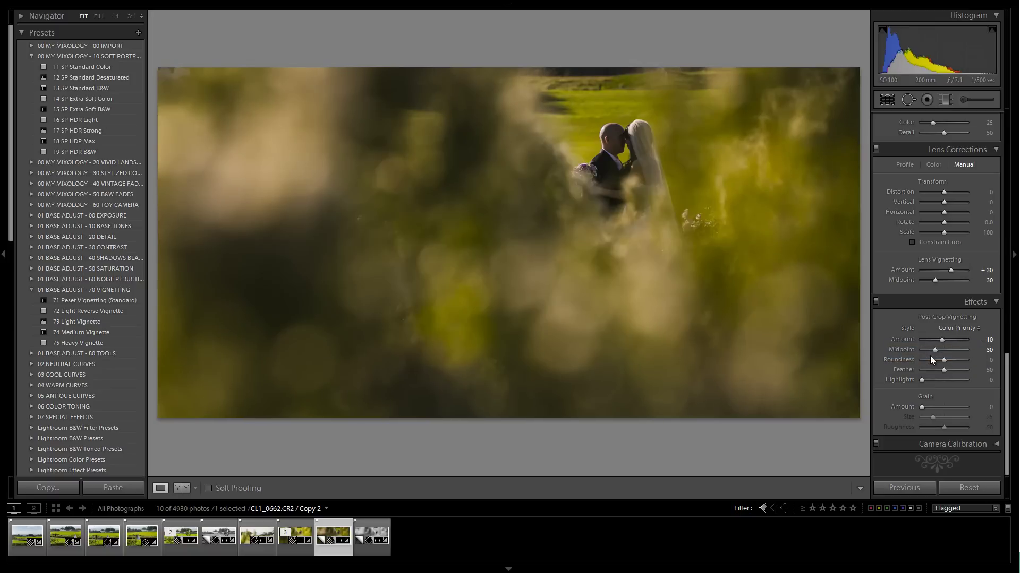
Step: Try the Highlight Priority vignette style once more and return to Color Priority
{"action": "left_click", "coordinate": [949, 328]}
{"action": "left_click", "coordinate": [944, 342]}
{"action": "left_click", "coordinate": [953, 329]}
{"action": "left_click", "coordinate": [941, 353]}
Step: Raise the photo's contrast to +60 and the exposure to +0.50
{"action": "scroll", "coordinate": [960, 256], "scroll_direction": "up", "scroll_amount": 10}
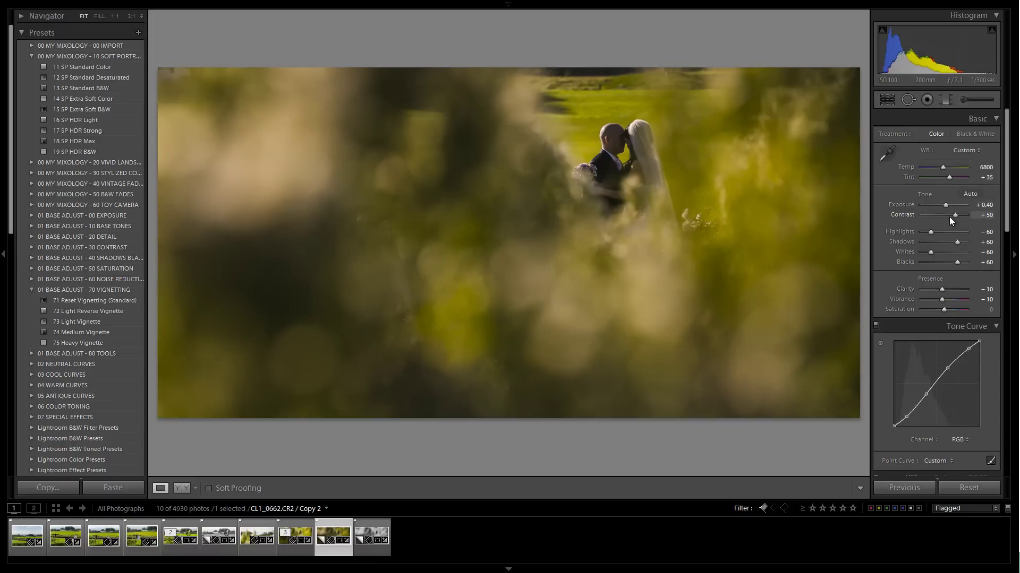
{"action": "left_click_drag", "start_coordinate": [953, 215], "coordinate": [955, 203]}
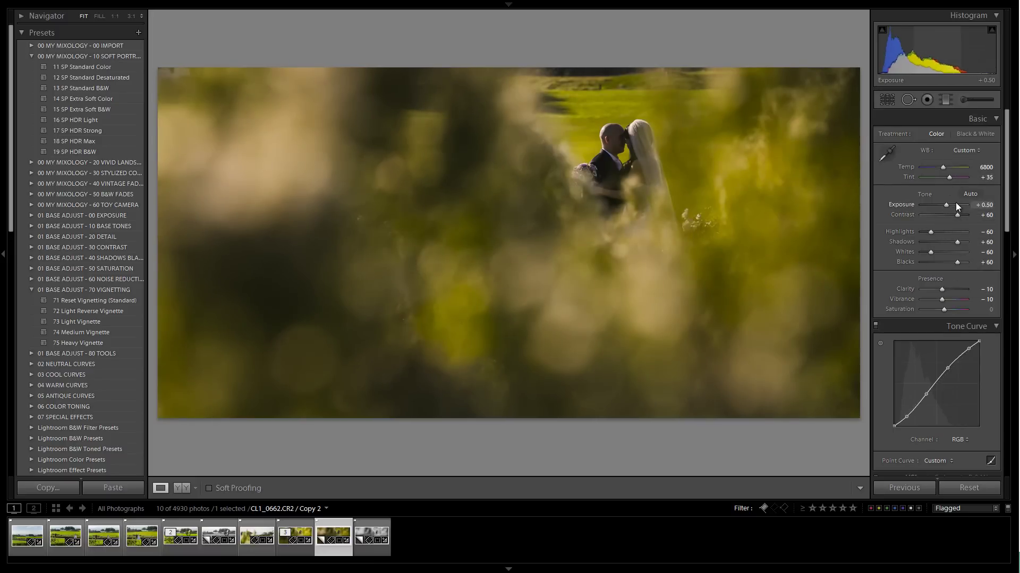
Step: Paint the foliage around the couple with a size 41 adjustment brush using the 13 Nature | Color effect
{"action": "left_click", "coordinate": [964, 100]}
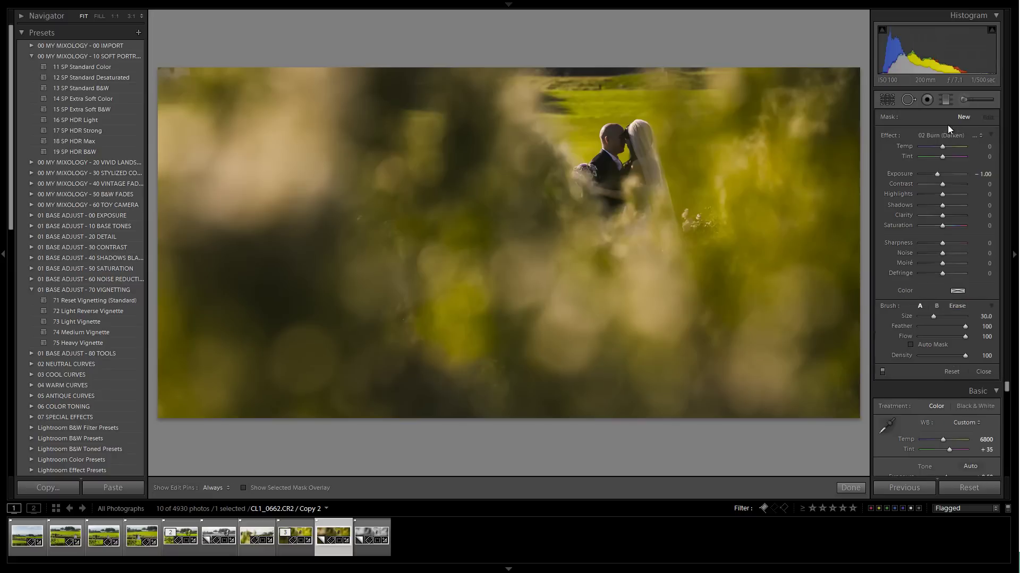
{"action": "left_click", "coordinate": [942, 138]}
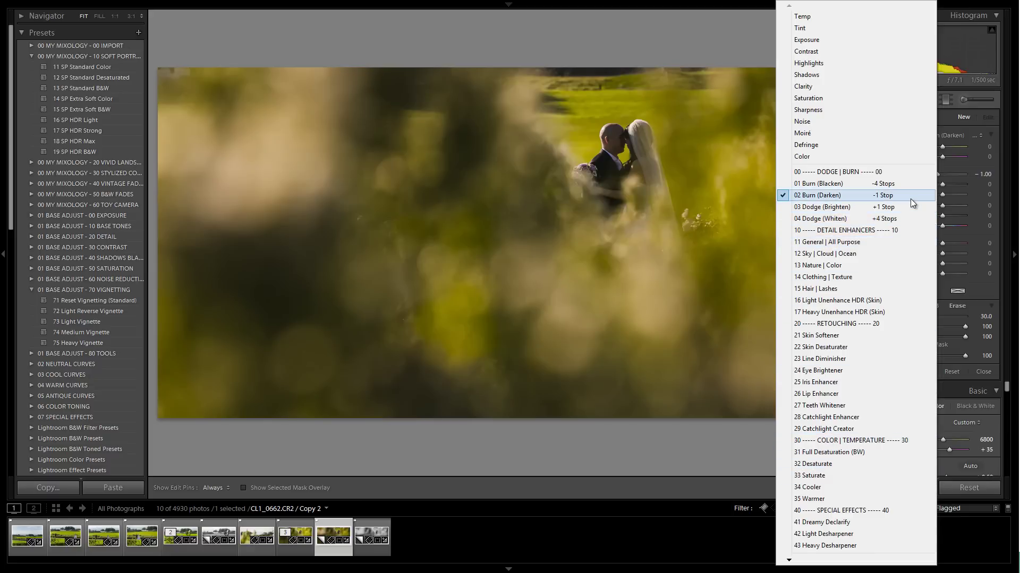
{"action": "left_click", "coordinate": [862, 265]}
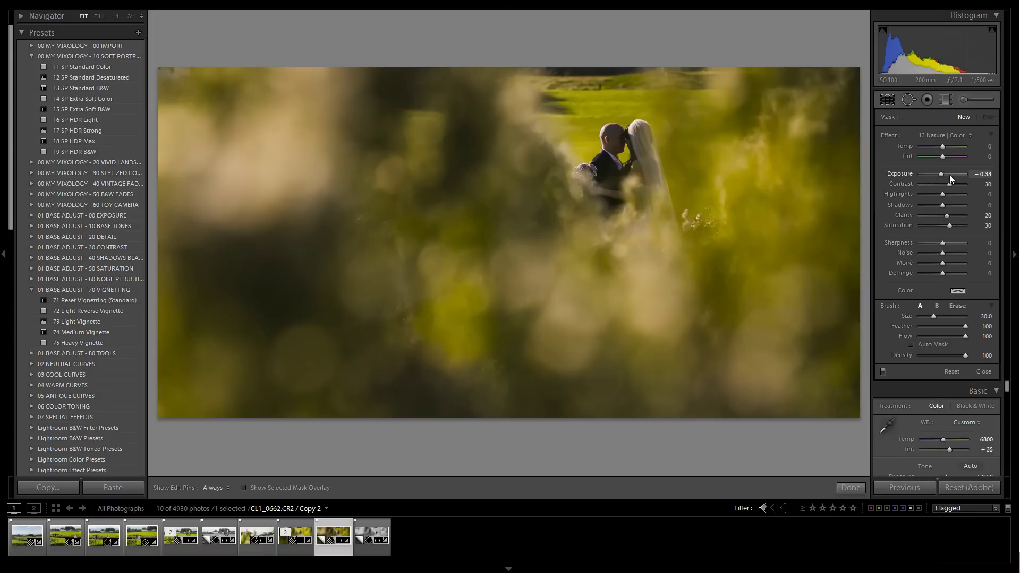
{"action": "scroll", "coordinate": [391, 99], "scroll_direction": "up", "scroll_amount": 11}
{"action": "key", "text": "h"}
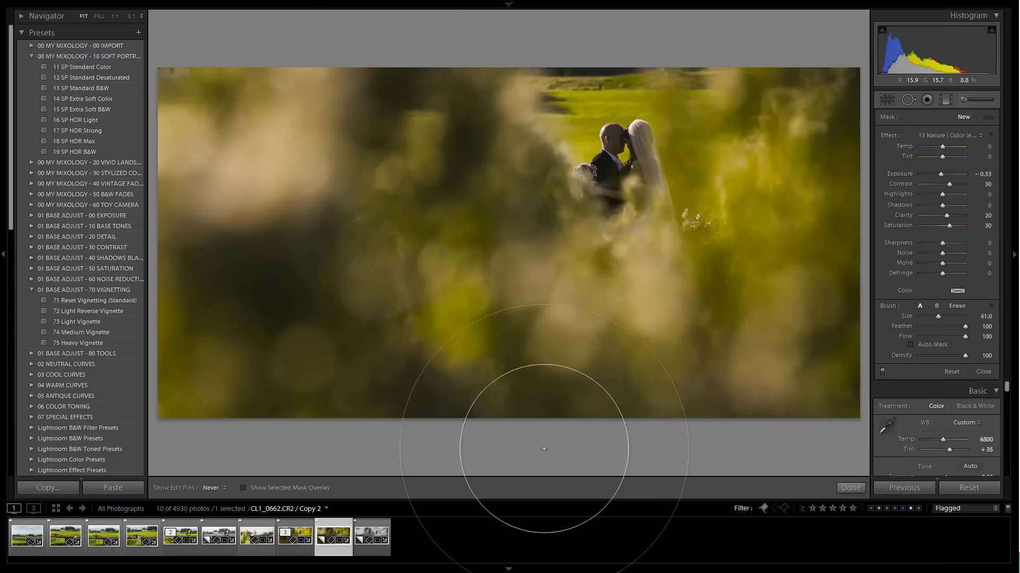
{"action": "mouse_move", "coordinate": [544, 449]}
{"action": "left_mouse_down"}
{"action": "mouse_move", "coordinate": [493, 467]}
{"action": "mouse_move", "coordinate": [392, 258]}
{"action": "mouse_move", "coordinate": [335, 285]}
{"action": "mouse_move", "coordinate": [403, 399]}
{"action": "mouse_move", "coordinate": [505, 326]}
{"action": "mouse_move", "coordinate": [724, 473]}
{"action": "mouse_move", "coordinate": [923, 489]}
{"action": "mouse_move", "coordinate": [1019, 249]}
{"action": "left_mouse_up"}
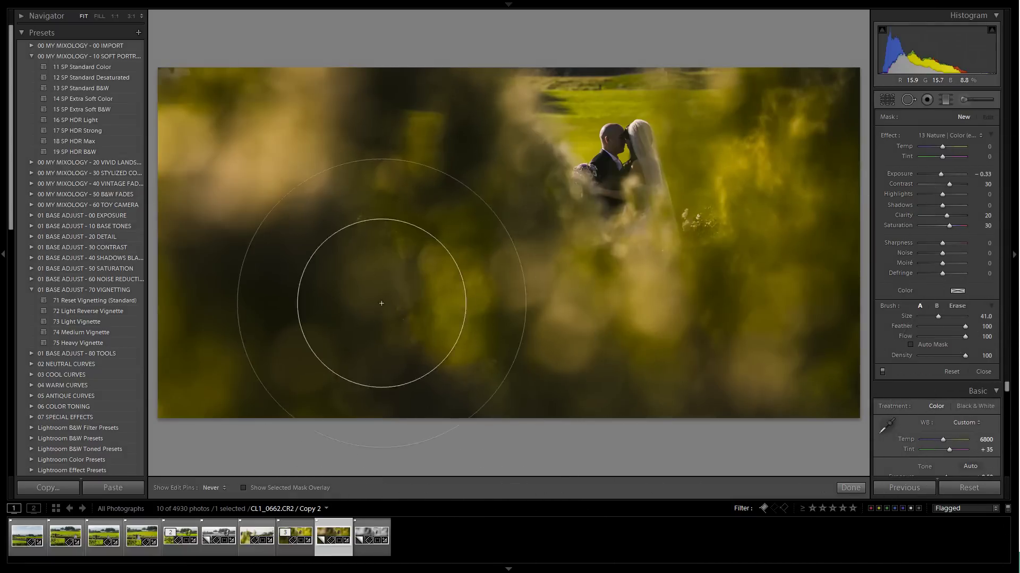
{"action": "key", "text": "h"}
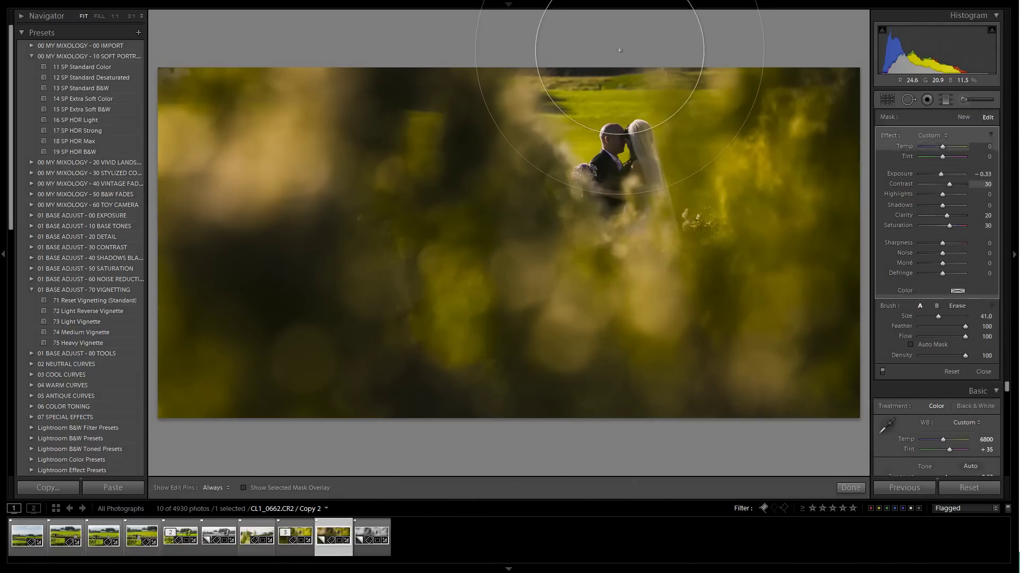
Step: Erase the brush adjustment from the couple with a size 10 eraser and check the area without the edit pin
{"action": "scroll", "coordinate": [613, 138], "scroll_direction": "down", "scroll_amount": 10}
{"action": "key", "text": "alt"}
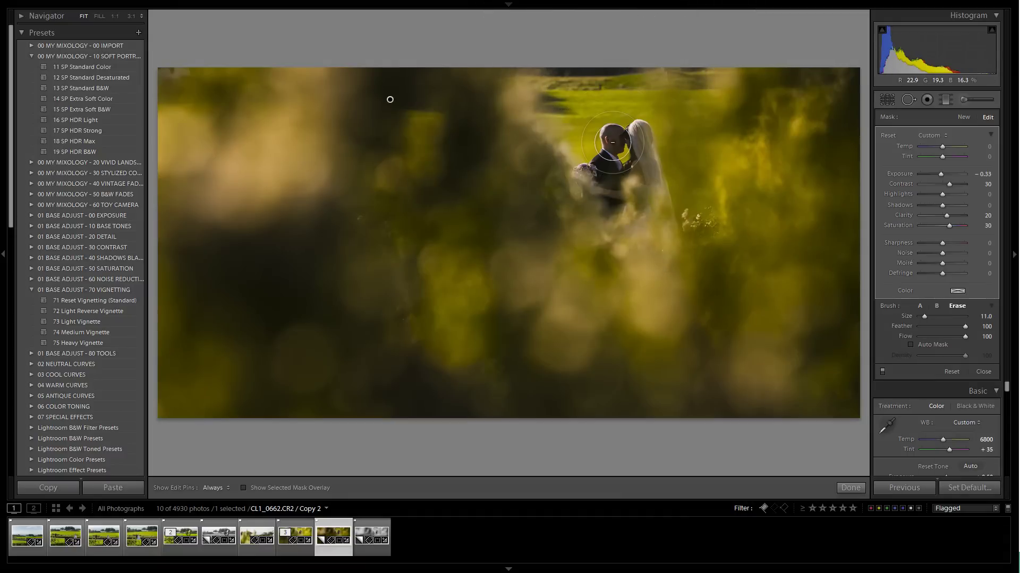
{"action": "scroll", "coordinate": [612, 143], "scroll_direction": "down", "scroll_amount": 1}
{"action": "mouse_move", "coordinate": [611, 141]}
{"action": "left_mouse_down"}
{"action": "mouse_move", "coordinate": [602, 180]}
{"action": "mouse_move", "coordinate": [627, 191]}
{"action": "mouse_move", "coordinate": [645, 135]}
{"action": "mouse_move", "coordinate": [665, 194]}
{"action": "mouse_move", "coordinate": [658, 205]}
{"action": "mouse_move", "coordinate": [587, 176]}
{"action": "left_mouse_up"}
{"action": "key", "text": "h"}
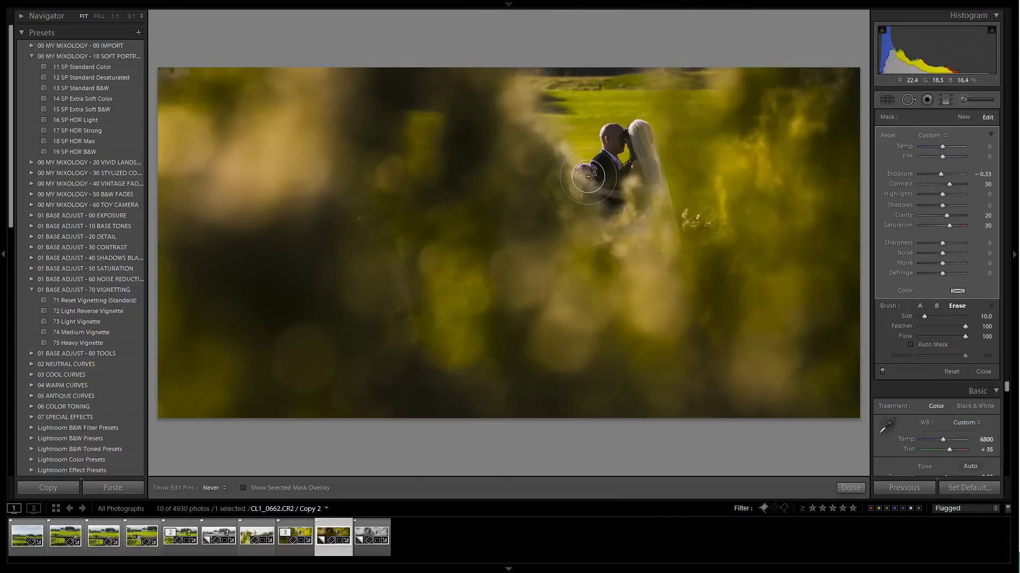
{"action": "key", "text": "h"}
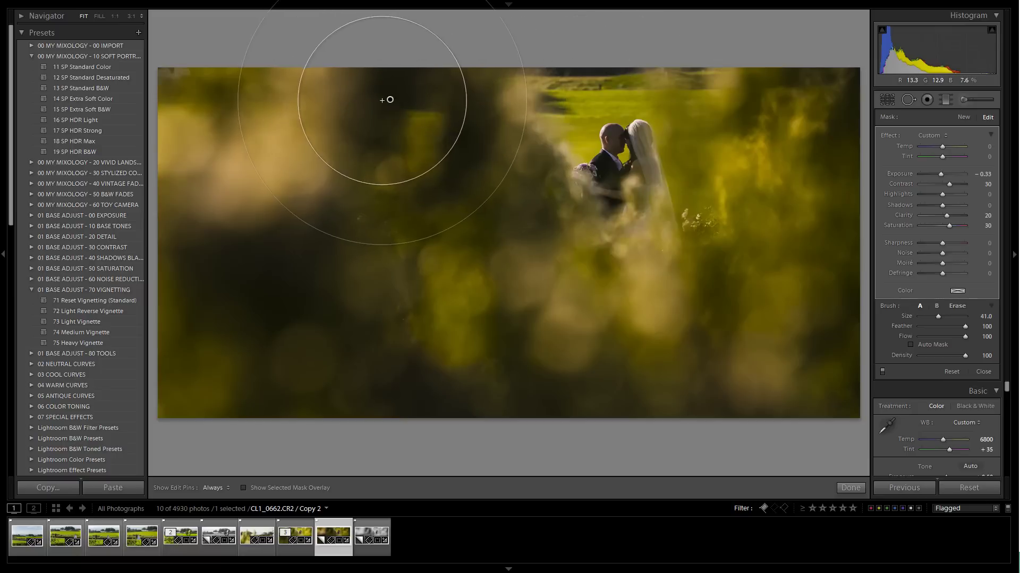
Step: Adjust the foliage brush effect to exposure -0.19, contrast 29, clarity 19 and saturation 29, and close the brush
{"action": "left_click_drag", "start_coordinate": [389, 100], "coordinate": [409, 104]}
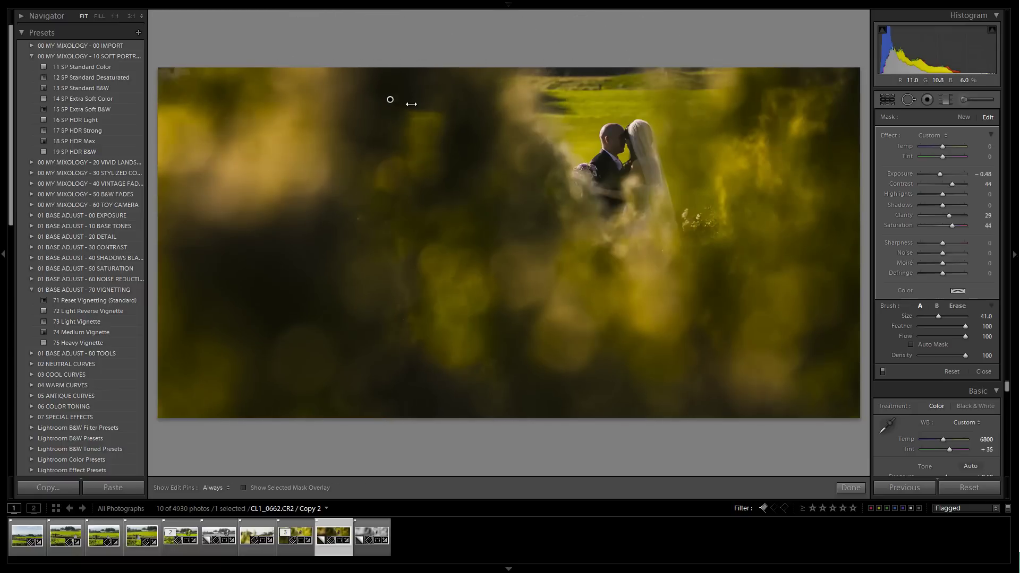
{"action": "left_click_drag", "start_coordinate": [401, 104], "coordinate": [390, 103]}
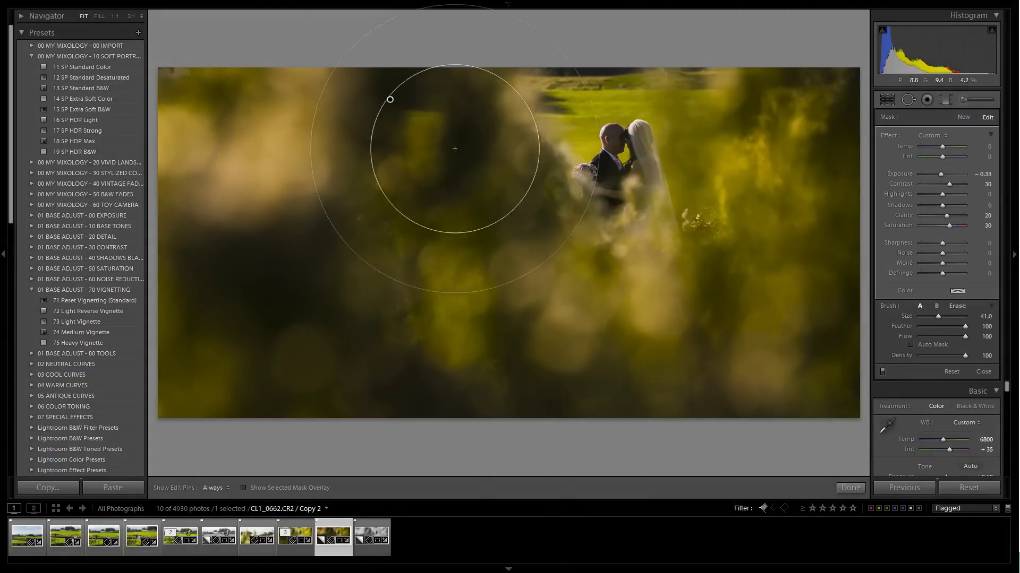
{"action": "left_click_drag", "start_coordinate": [389, 99], "coordinate": [387, 98]}
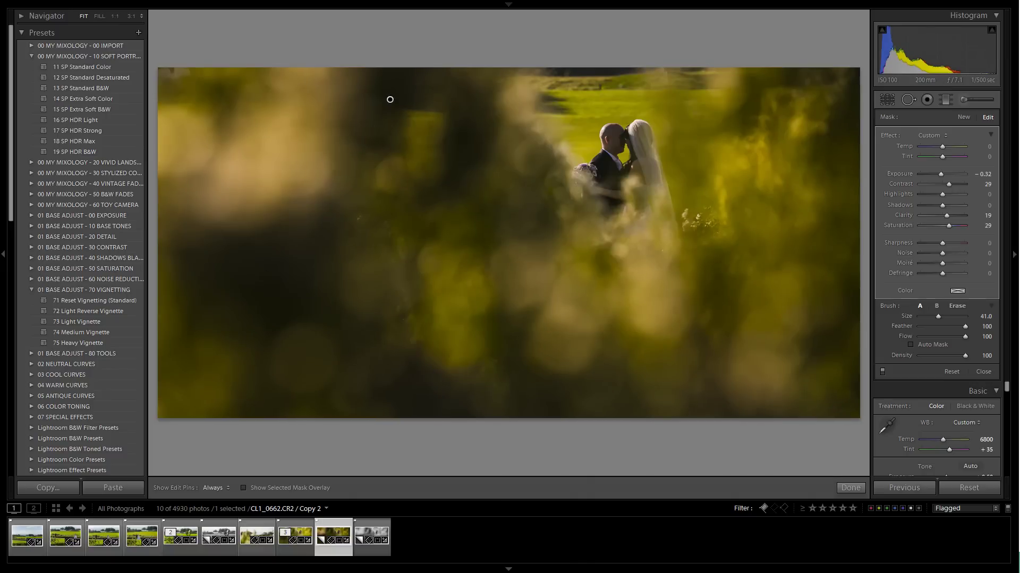
{"action": "key", "text": "shift+Down"}
{"action": "key", "text": "shift+Up"}
{"action": "key", "text": "shift+Up"}
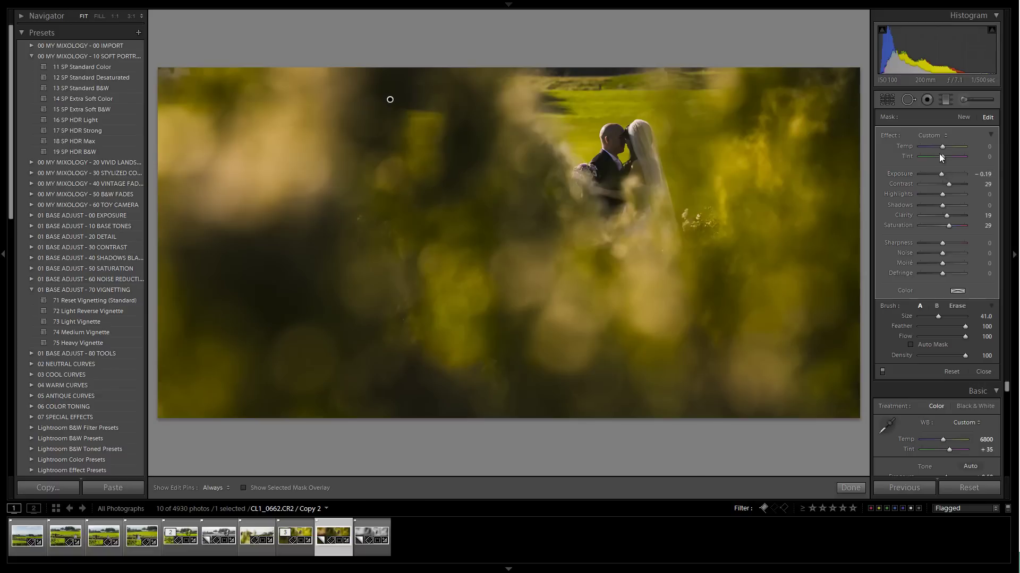
{"action": "left_click", "coordinate": [964, 101]}
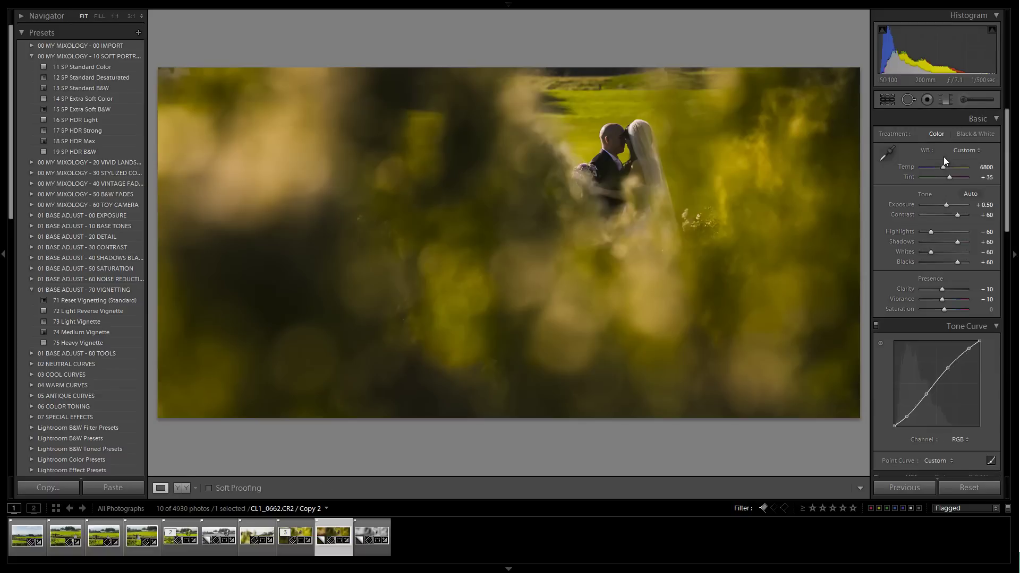
Step: Warm the white balance temperature to 7600 and lift the shadows to +70
{"action": "left_click_drag", "start_coordinate": [946, 169], "coordinate": [950, 169]}
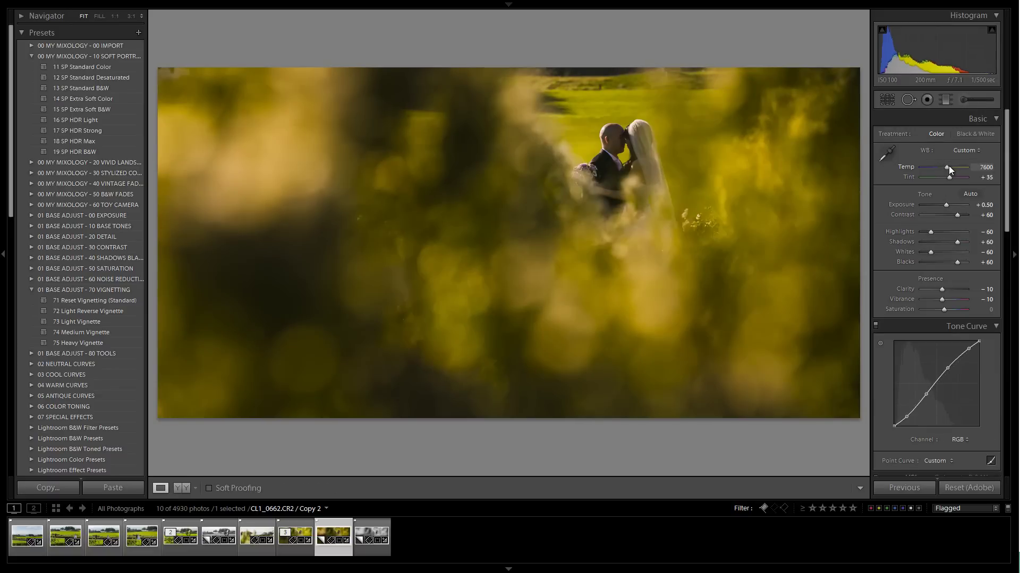
{"action": "key", "text": "shift"}
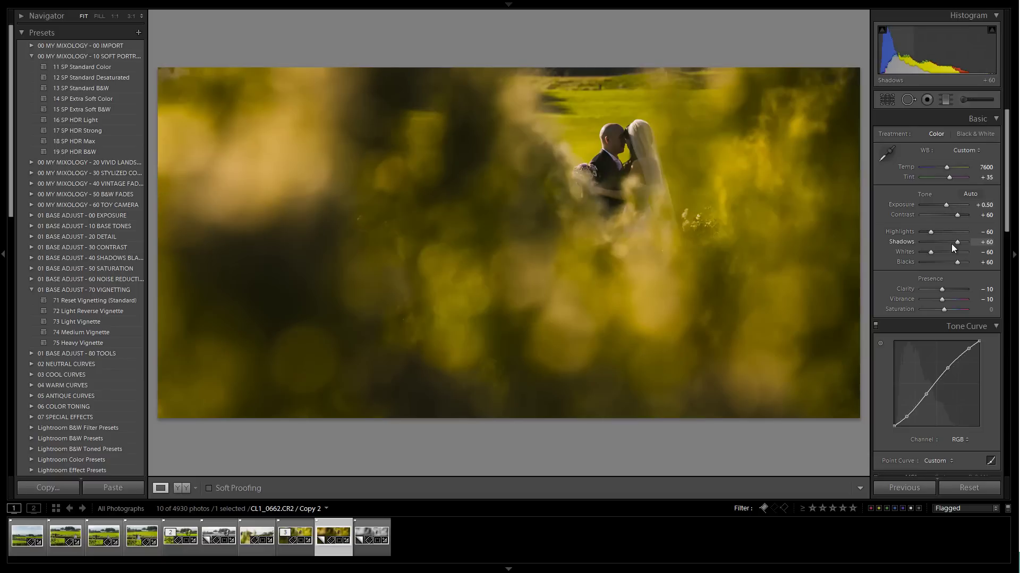
{"action": "key", "text": "Up"}
{"action": "key", "text": "Down"}
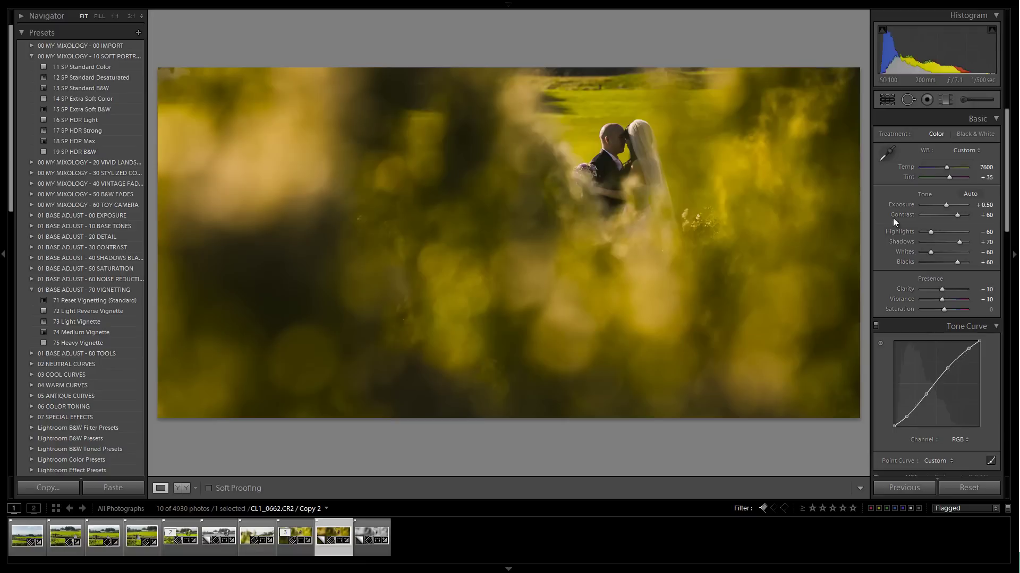
Step: Compare the edited photo with its Before view
{"action": "key", "text": "backslash"}
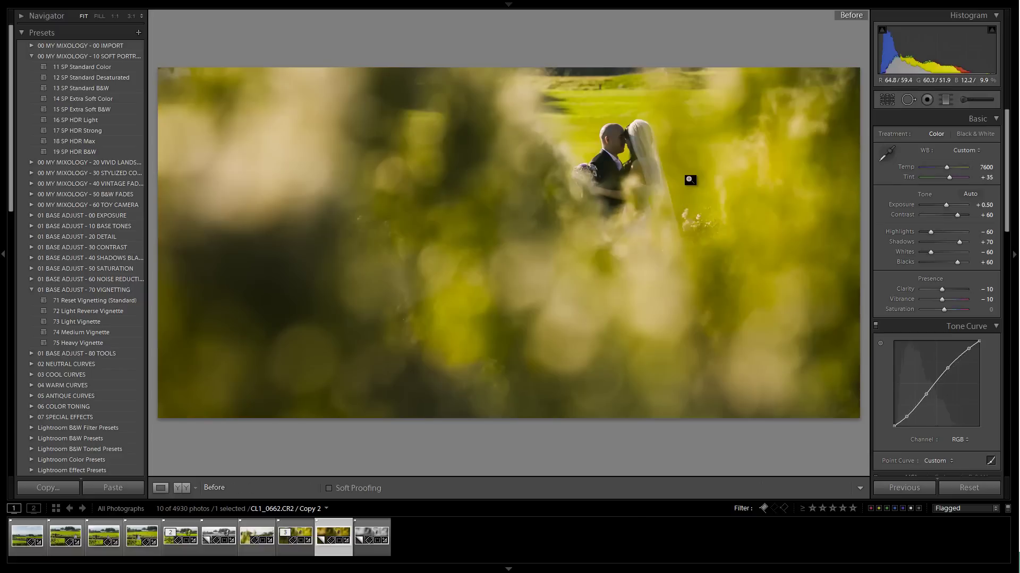
{"action": "key", "text": "backslash"}
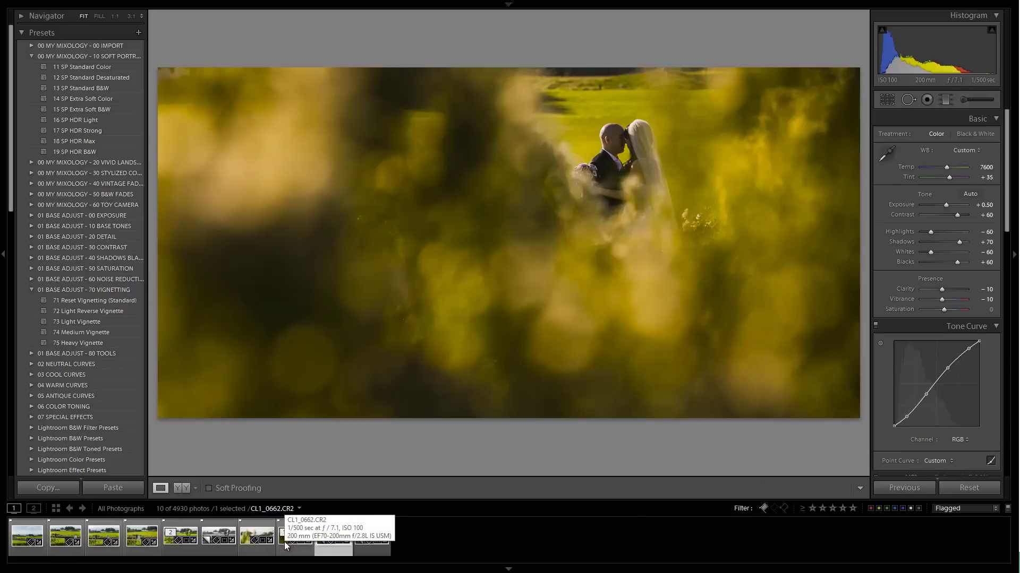
Step: Create a virtual copy of the edited photo and reset all of the copy's develop settings
{"action": "key", "text": "ctrl+apostrophe"}
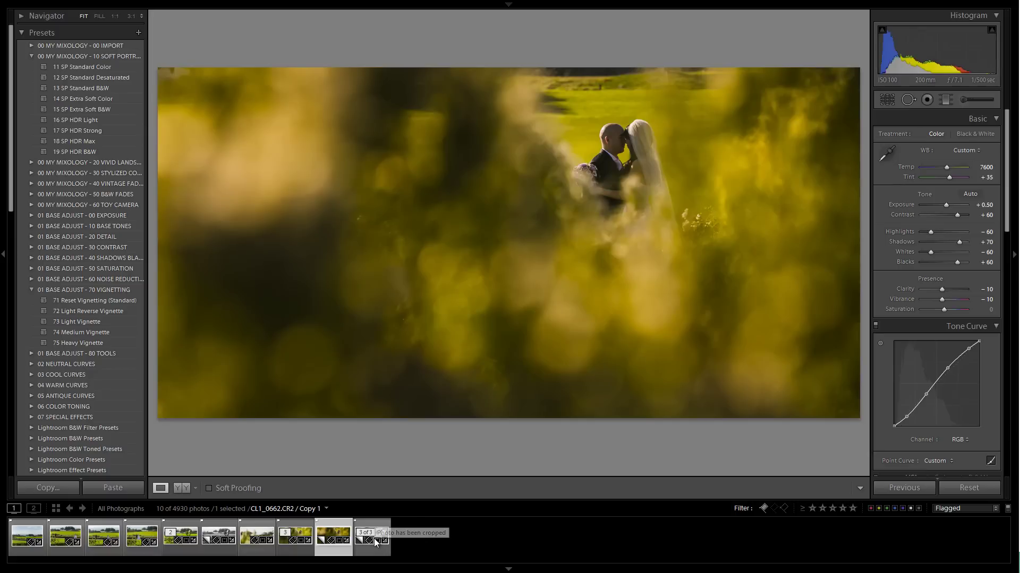
{"action": "key", "text": "ctrl+apostrophe"}
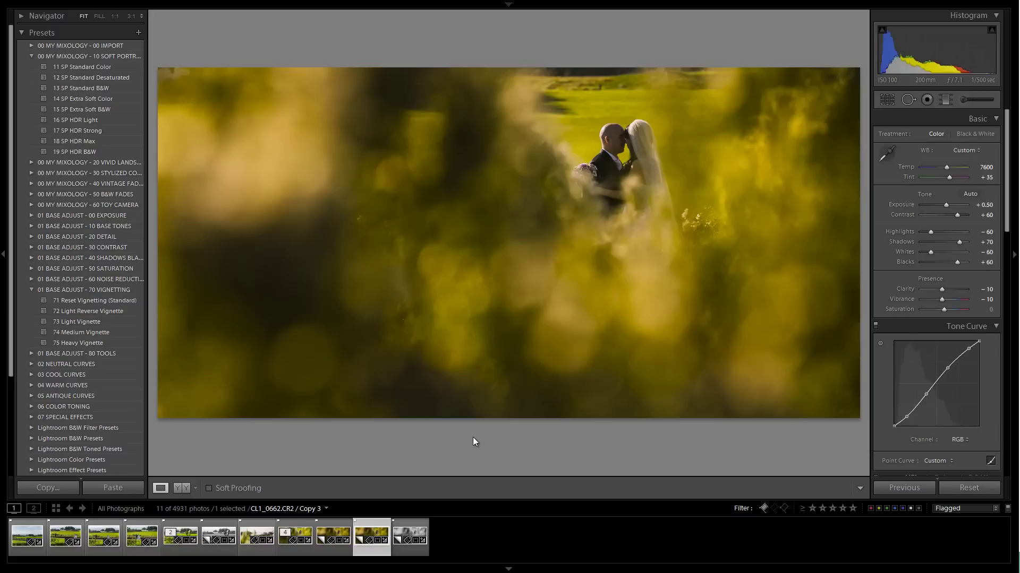
{"action": "key", "text": "ctrl+shift+r"}
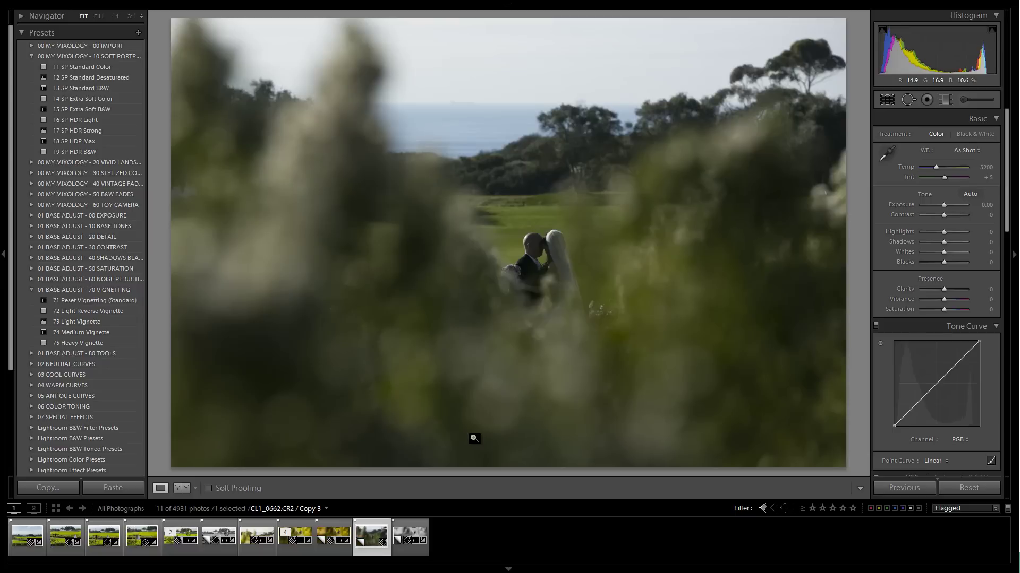
Step: Compare the edited photo with the reset virtual copy by switching between them, ending on the edited version
{"action": "key", "text": "Left"}
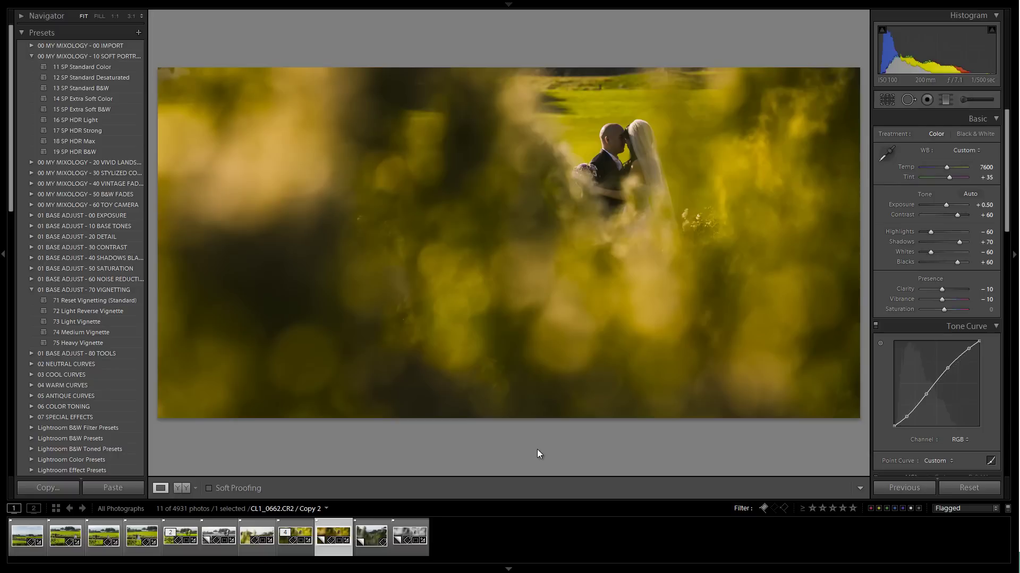
{"action": "key", "text": "Right"}
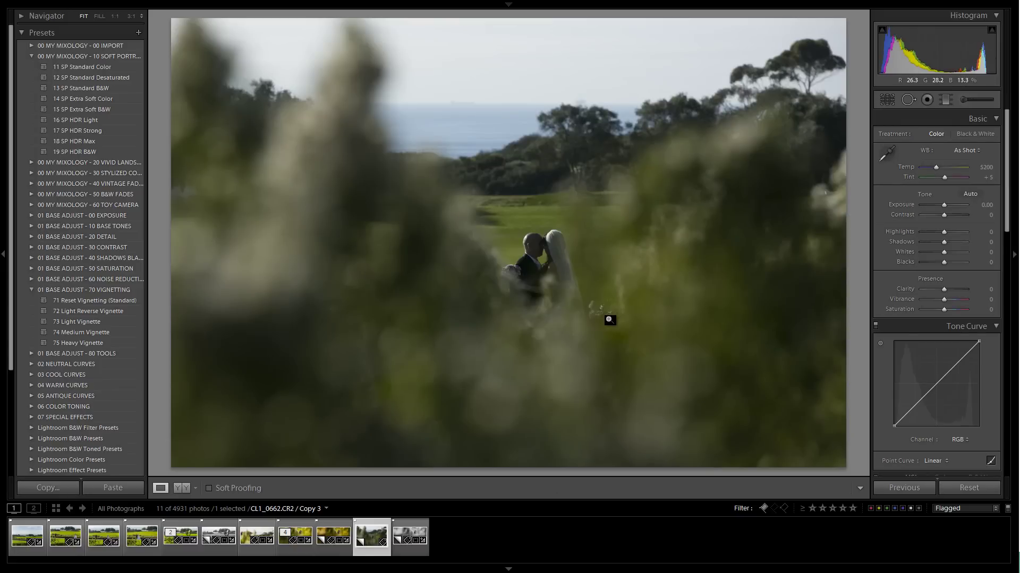
{"action": "key", "text": "Left"}
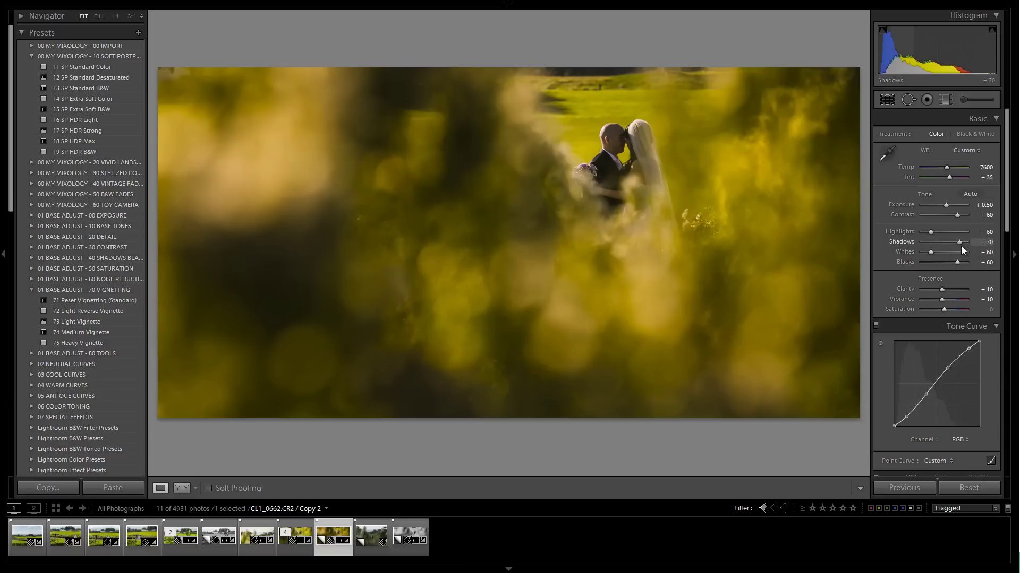
Step: Try clarity and vibrance at 0 one at a time, undoing each change
{"action": "double_click", "coordinate": [955, 292]}
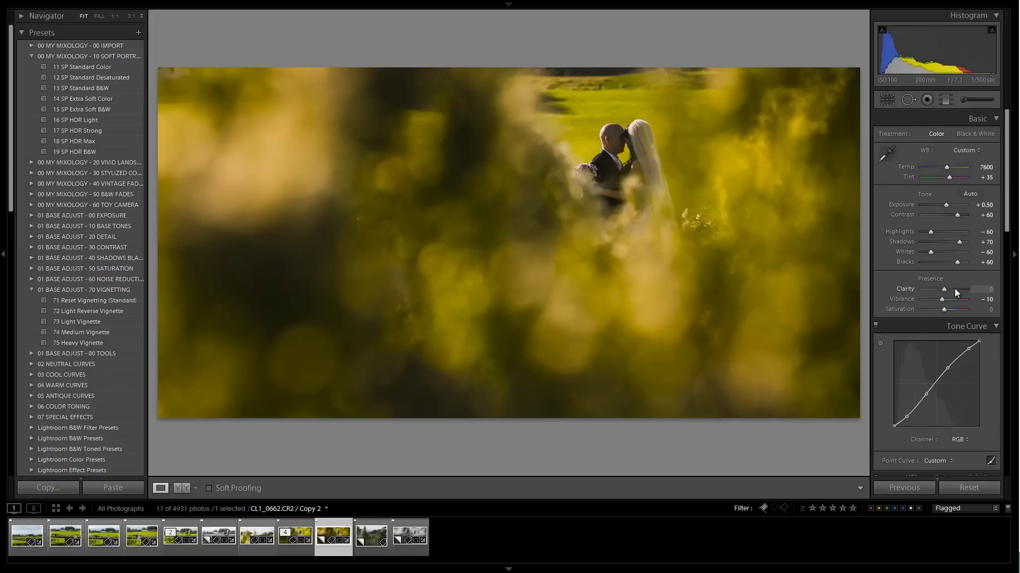
{"action": "key", "text": "ctrl+z"}
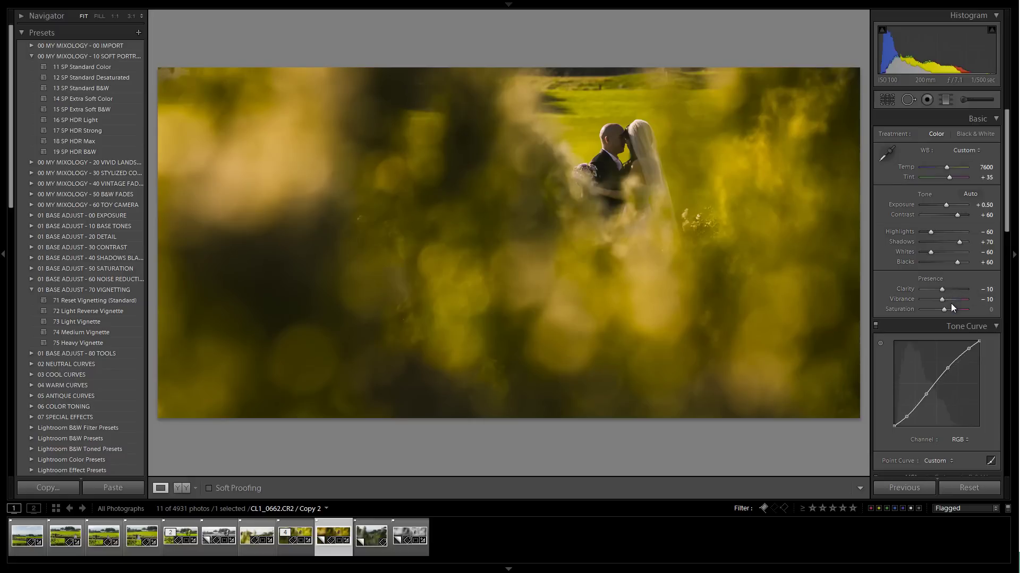
{"action": "double_click", "coordinate": [952, 299]}
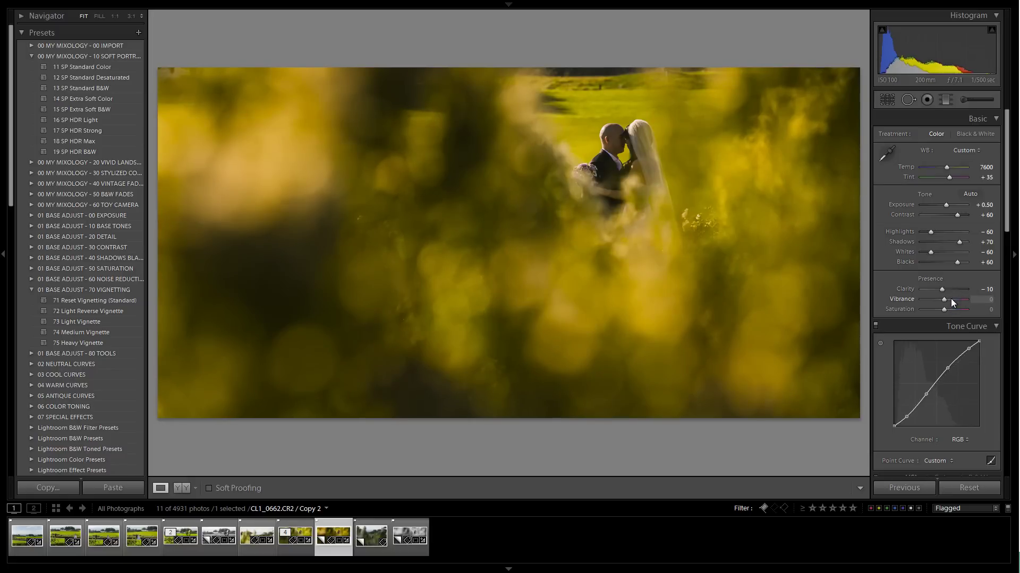
{"action": "key", "text": "ctrl+z"}
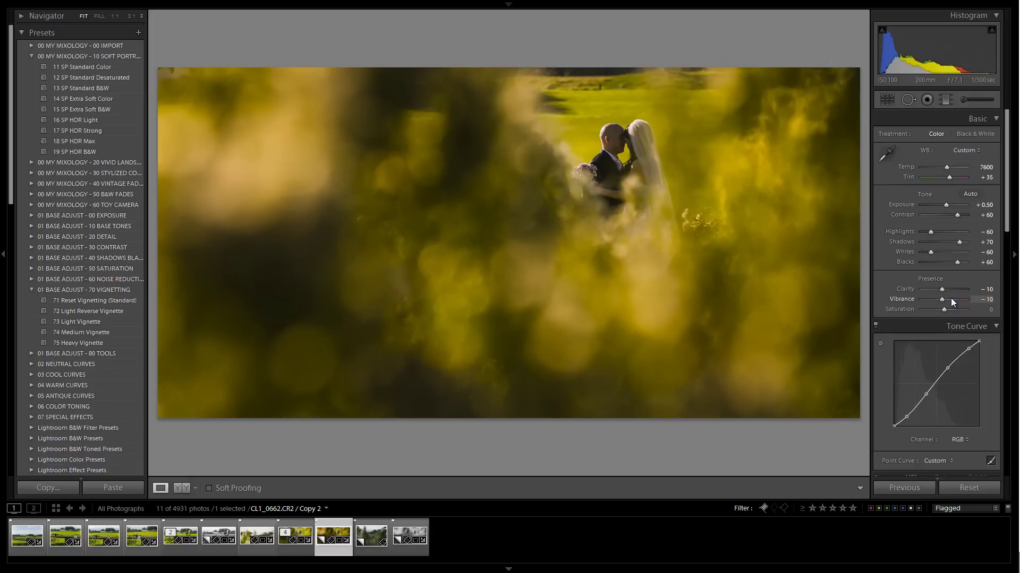
{"action": "scroll", "coordinate": [951, 301], "scroll_direction": "down", "scroll_amount": 3}
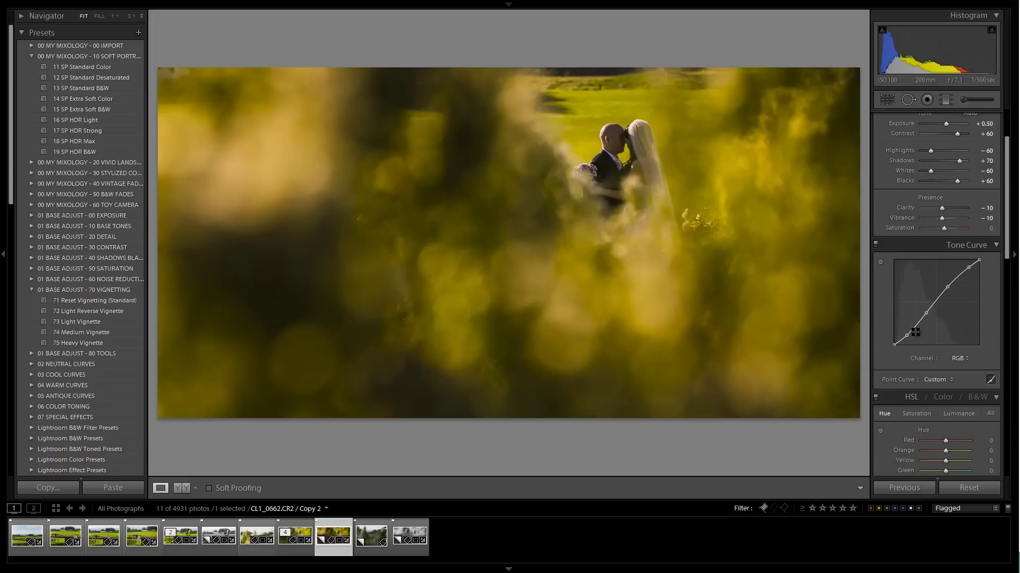
Step: Review the edited photo's tone curve, sharpening, noise reduction, lens vignetting and post-crop vignetting settings
{"action": "scroll", "coordinate": [914, 333], "scroll_direction": "down", "scroll_amount": 9}
{"action": "scroll", "coordinate": [913, 334], "scroll_direction": "down", "scroll_amount": 9}
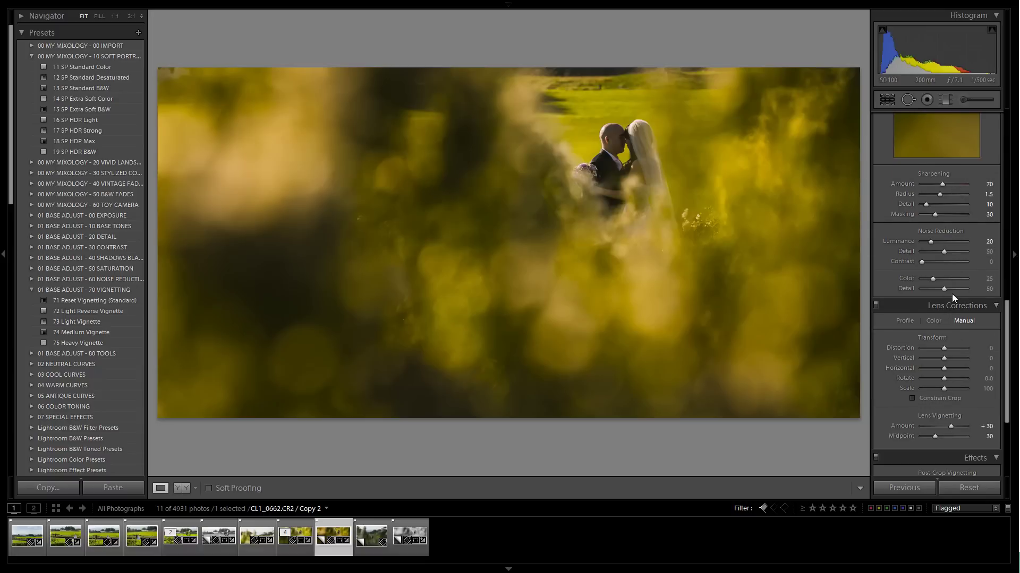
{"action": "scroll", "coordinate": [952, 295], "scroll_direction": "down", "scroll_amount": 6}
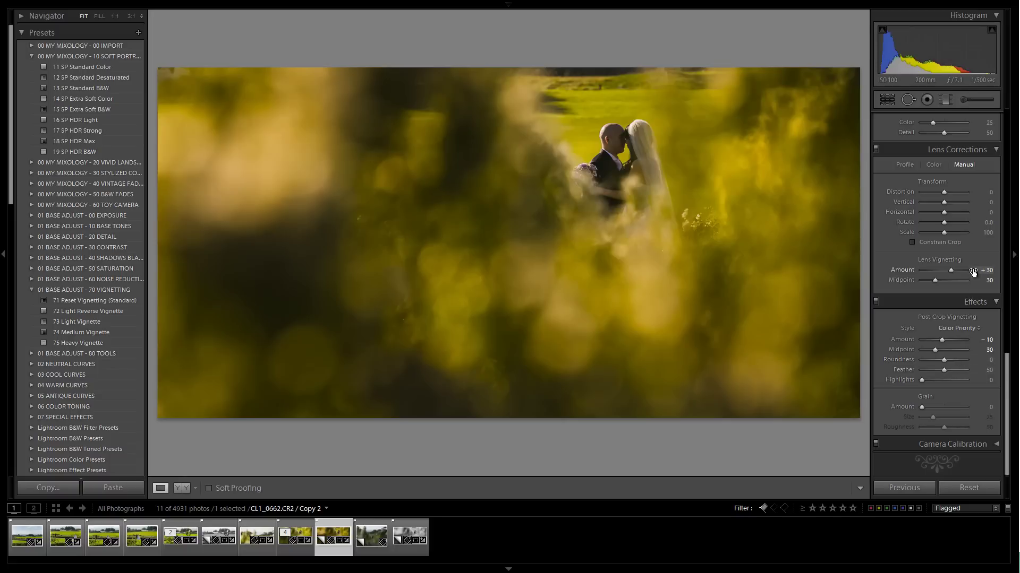
{"action": "scroll", "coordinate": [962, 317], "scroll_direction": "up", "scroll_amount": 8}
{"action": "scroll", "coordinate": [962, 323], "scroll_direction": "up", "scroll_amount": 2}
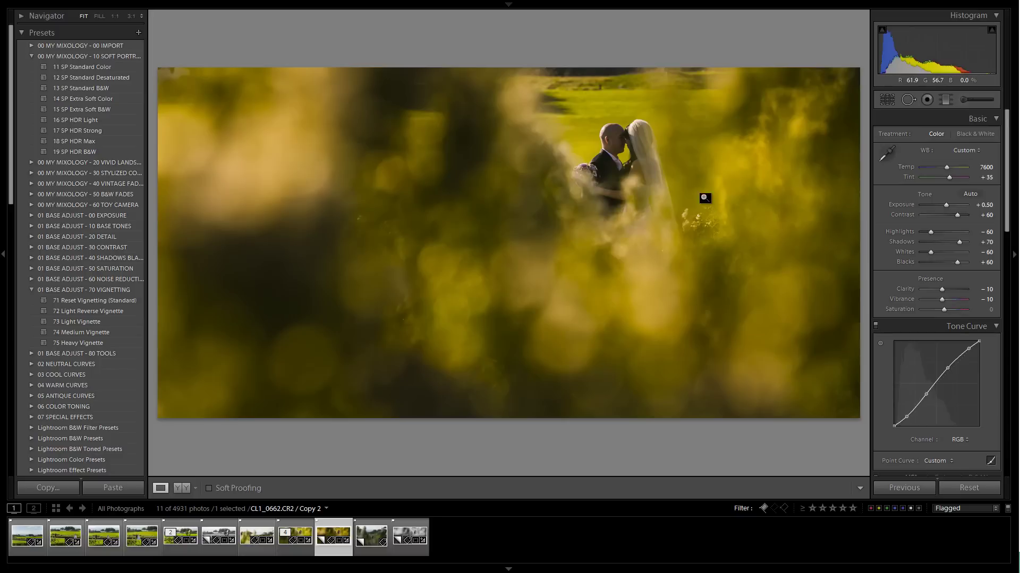
Step: Create a virtual copy of the warm edited photo and convert the copy to black and white
{"action": "key", "text": "ctrl+apostrophe"}
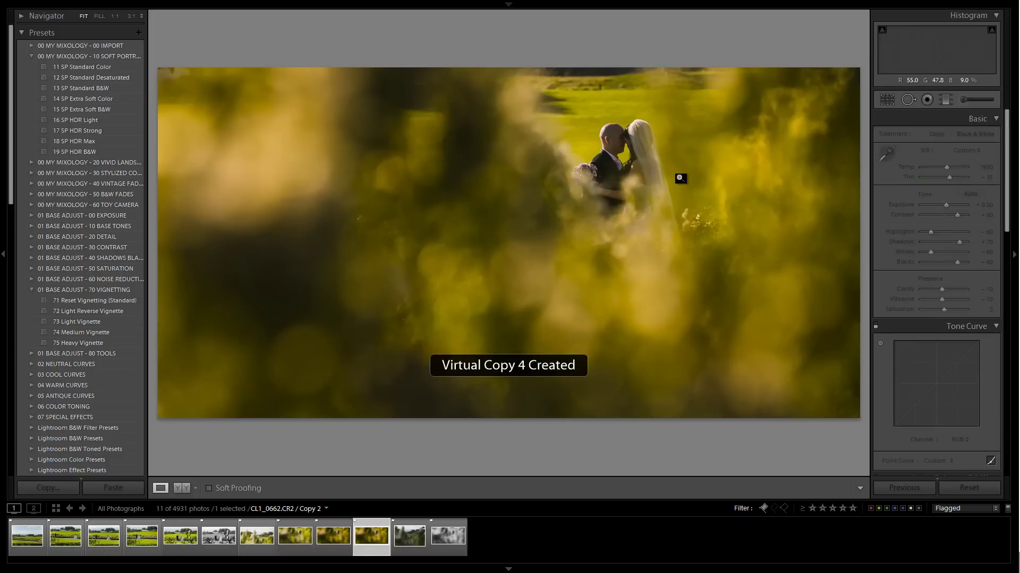
{"action": "key", "text": "v"}
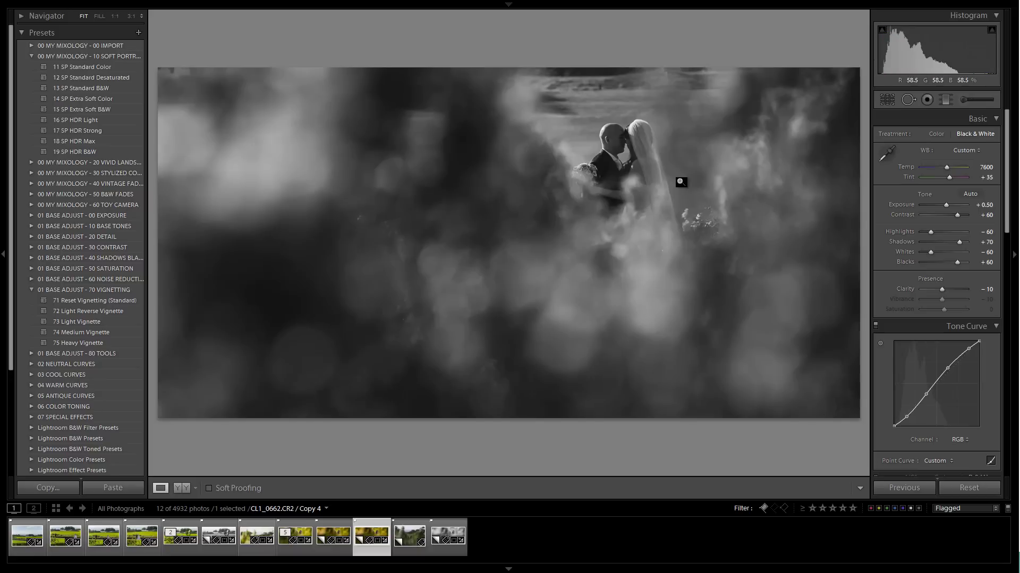
Step: Raise the black and white copy's exposure to +0.93, contrast to +80 and blacks to +70
{"action": "key", "text": "equal"}
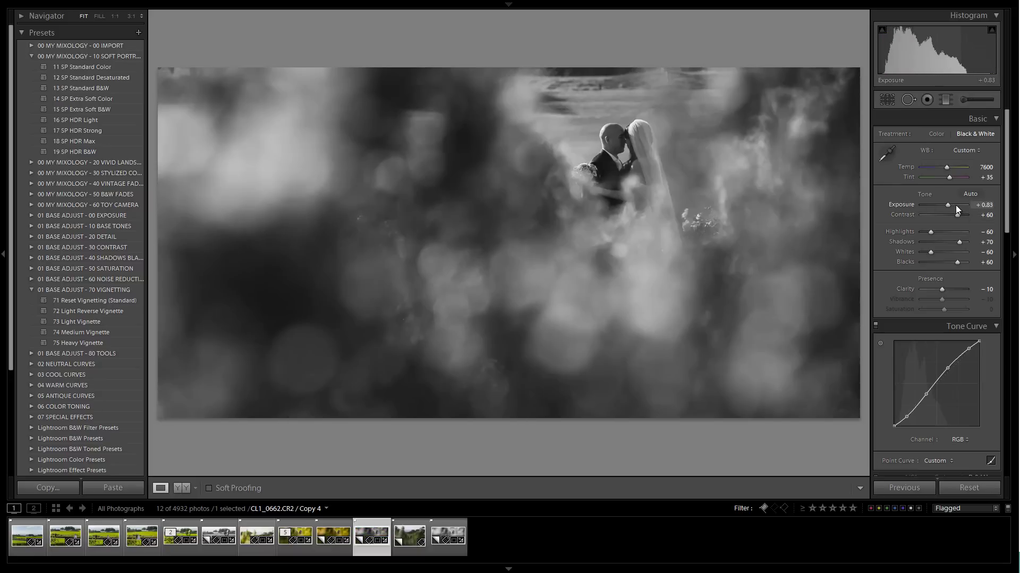
{"action": "key", "text": "equal"}
{"action": "key", "text": "equal"}
{"action": "key", "text": "equal"}
{"action": "key", "text": "equal"}
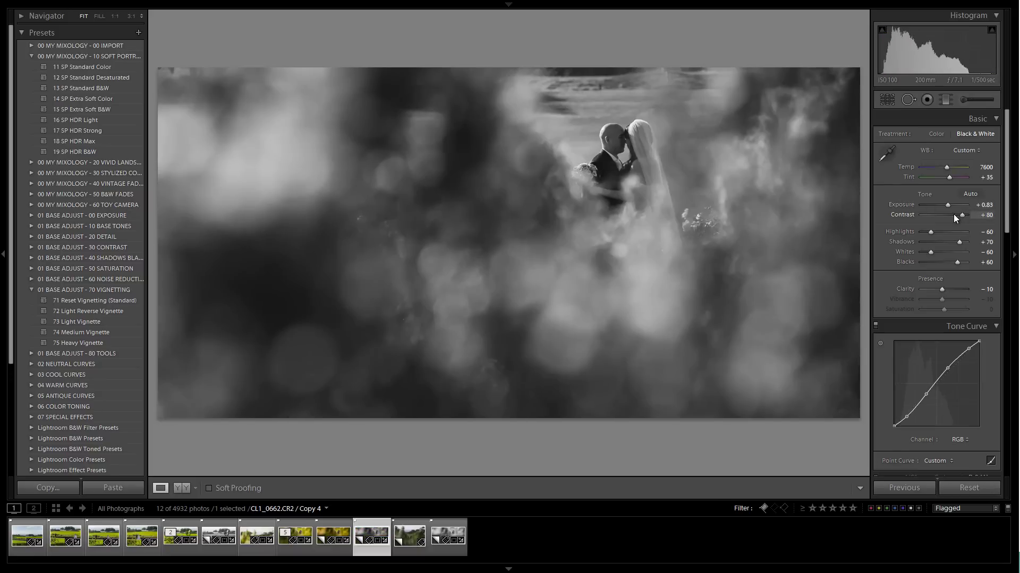
{"action": "key", "text": "equal"}
{"action": "key", "text": "equal"}
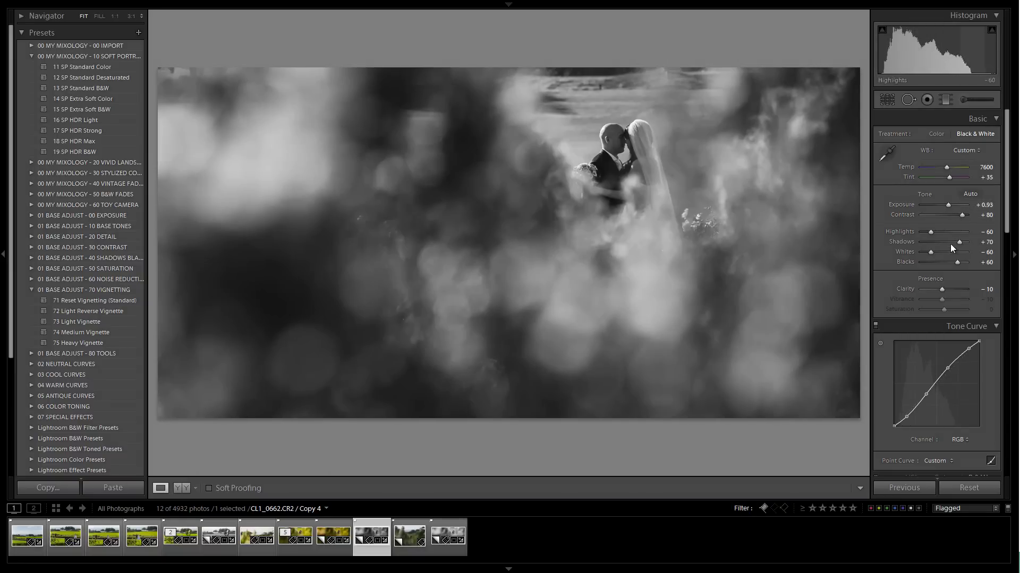
{"action": "key", "text": "equal"}
{"action": "key", "text": "equal"}
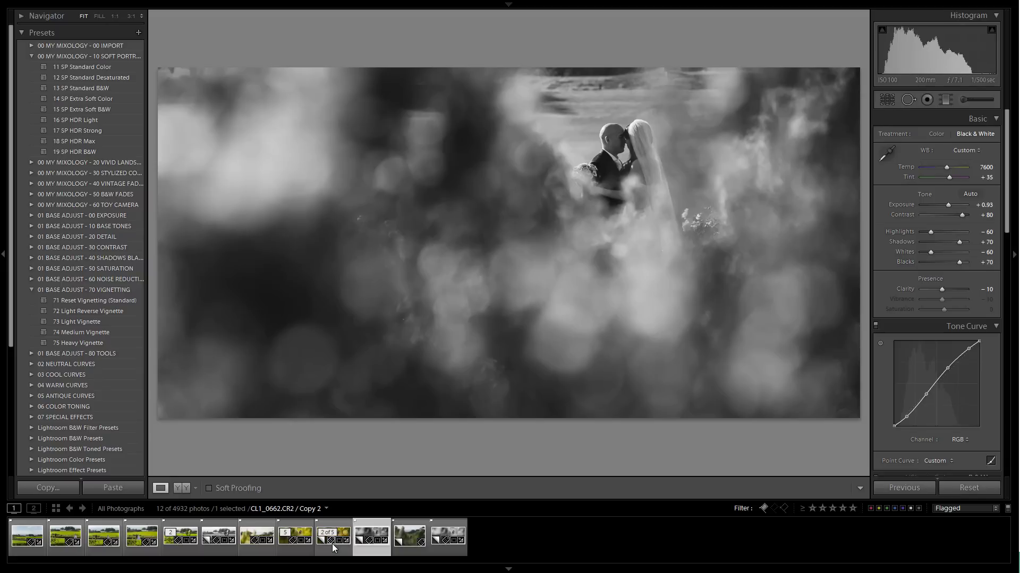
Step: Select the colour edit, the black and white copy and the reset copy, and compare them in Survey view with all panels hidden
{"action": "key", "text": "Right"}
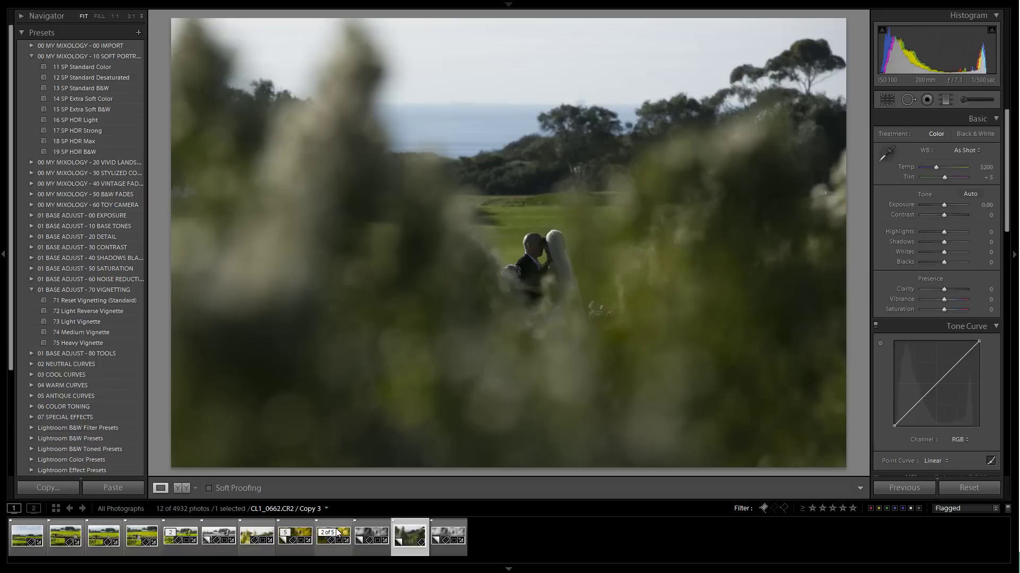
{"action": "left_click", "coordinate": [341, 531], "text": "shift"}
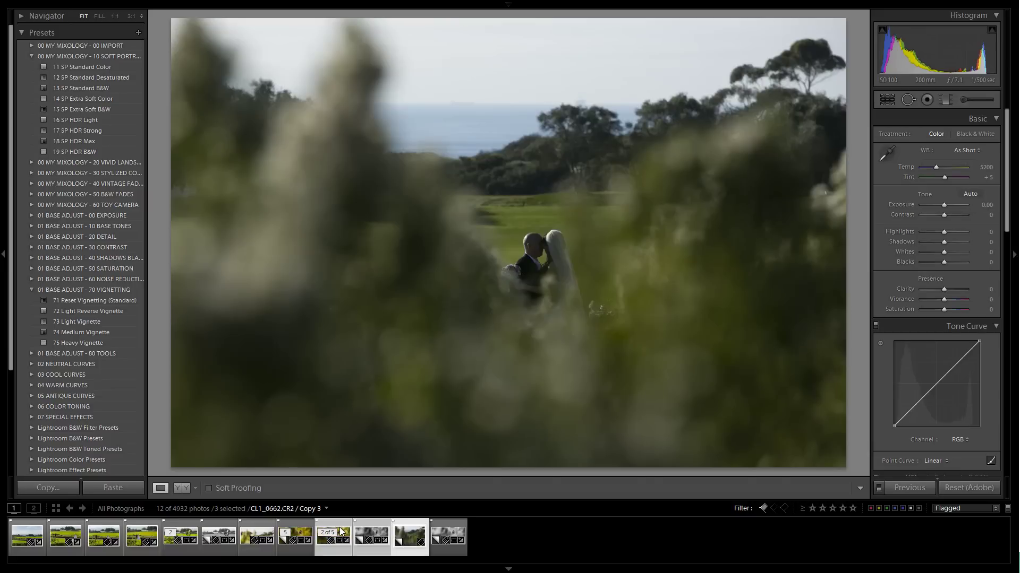
{"action": "key", "text": "shift+Tab"}
{"action": "key", "text": "n"}
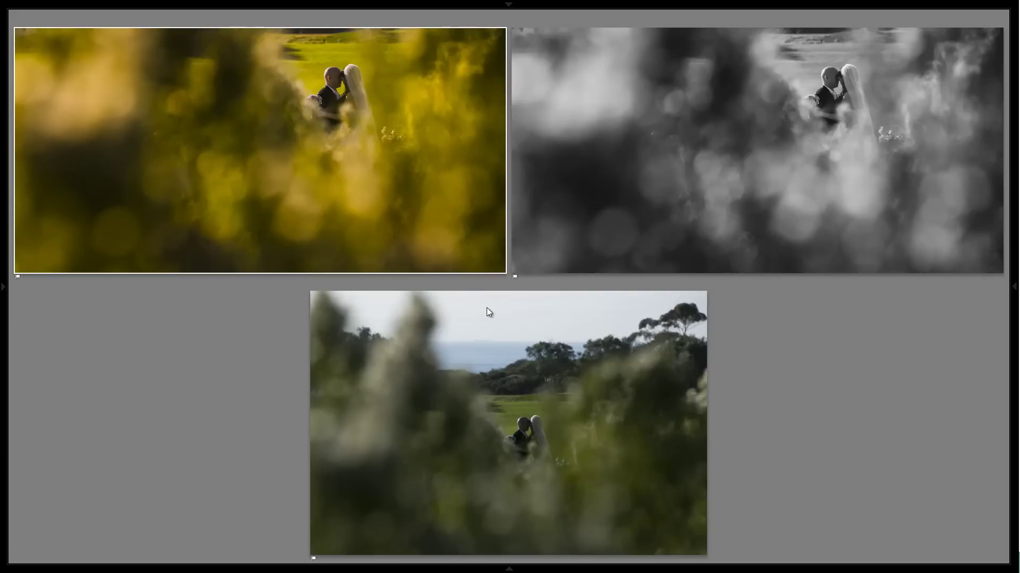